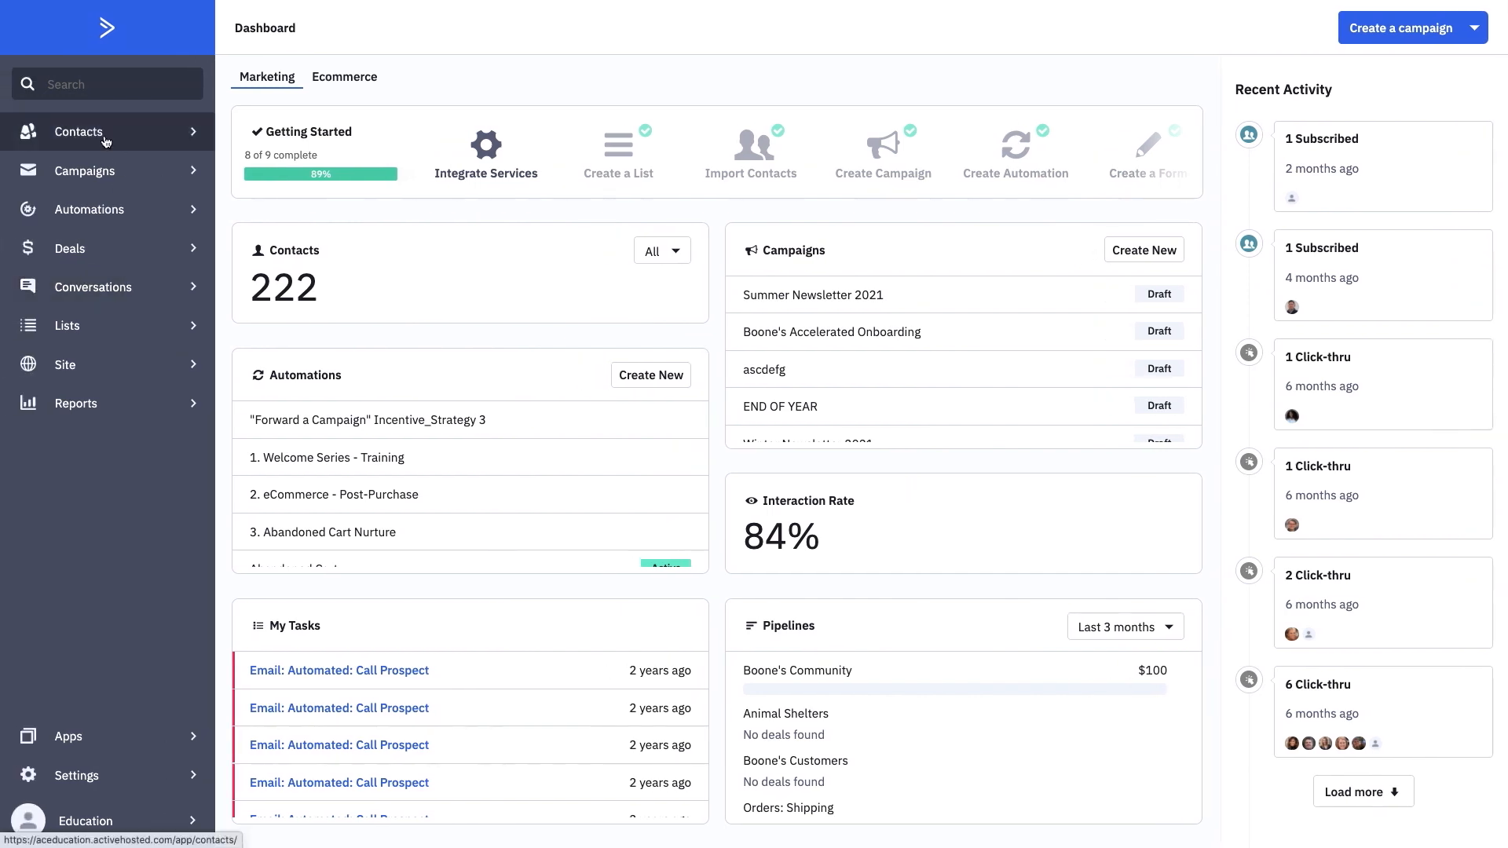
- Go to Contacts > Manage Scoring and find Boone's Engagement Scoring in Draft status
left_click(109, 140)
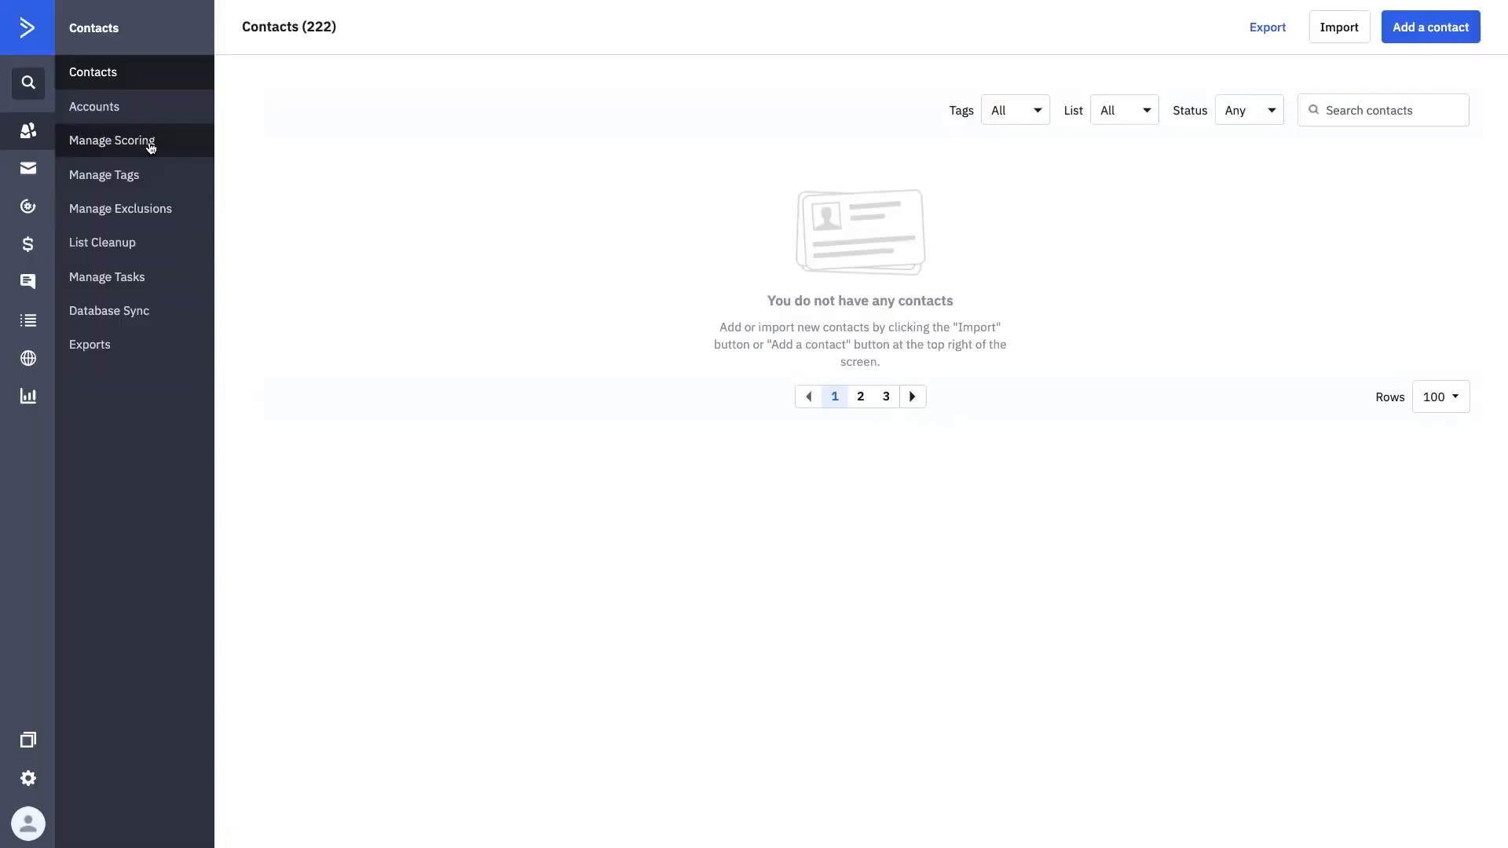
left_click(151, 143)
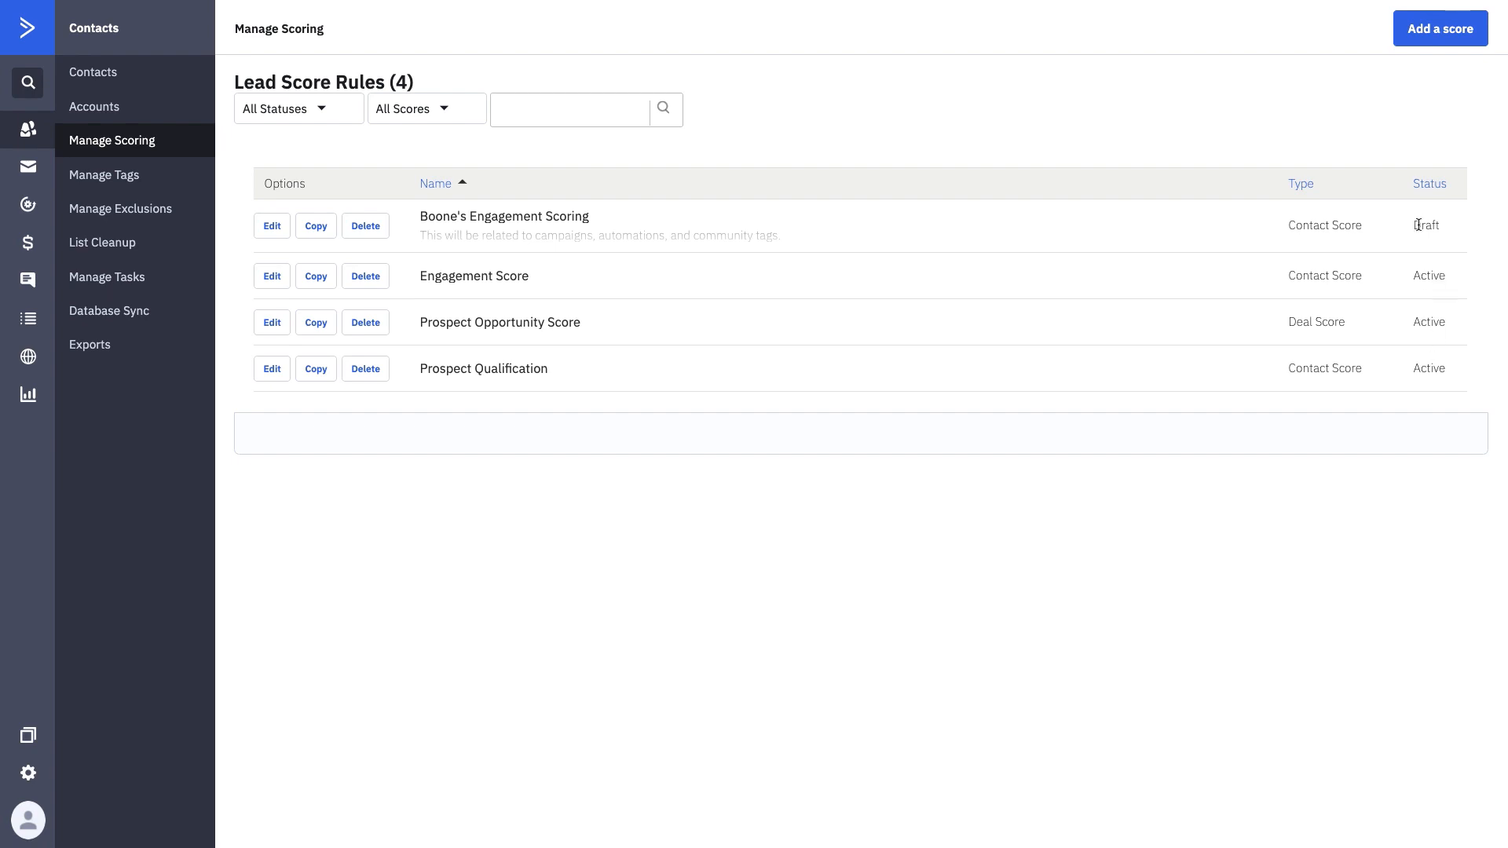
left_click_drag(1450, 227, 1414, 226)
left_click_drag(601, 213, 418, 217)
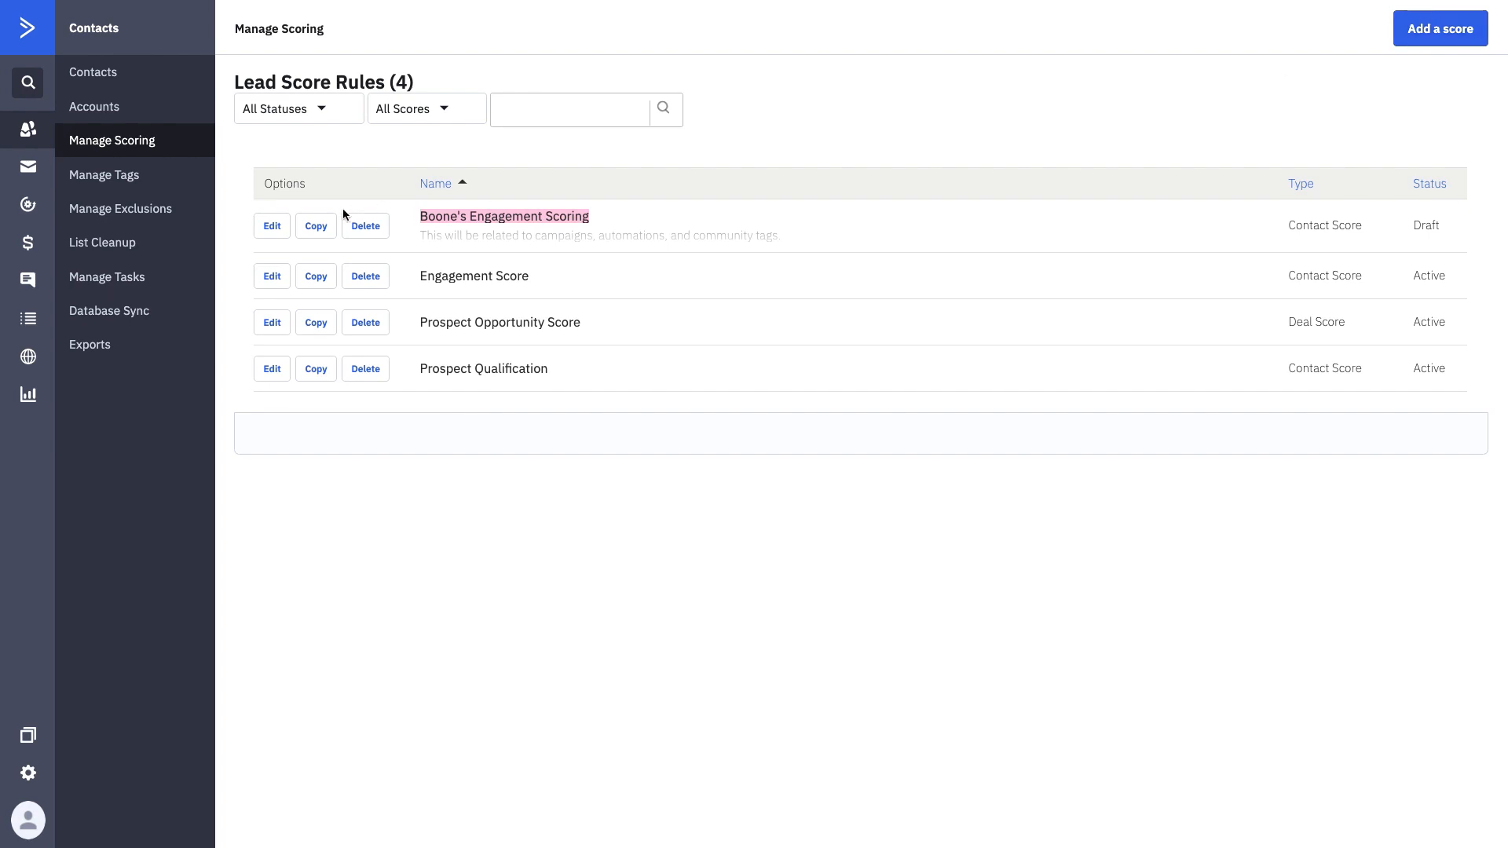
- Edit Boone's Engagement Scoring and add an 'In list' rule for the Dog Community list
left_click(283, 228)
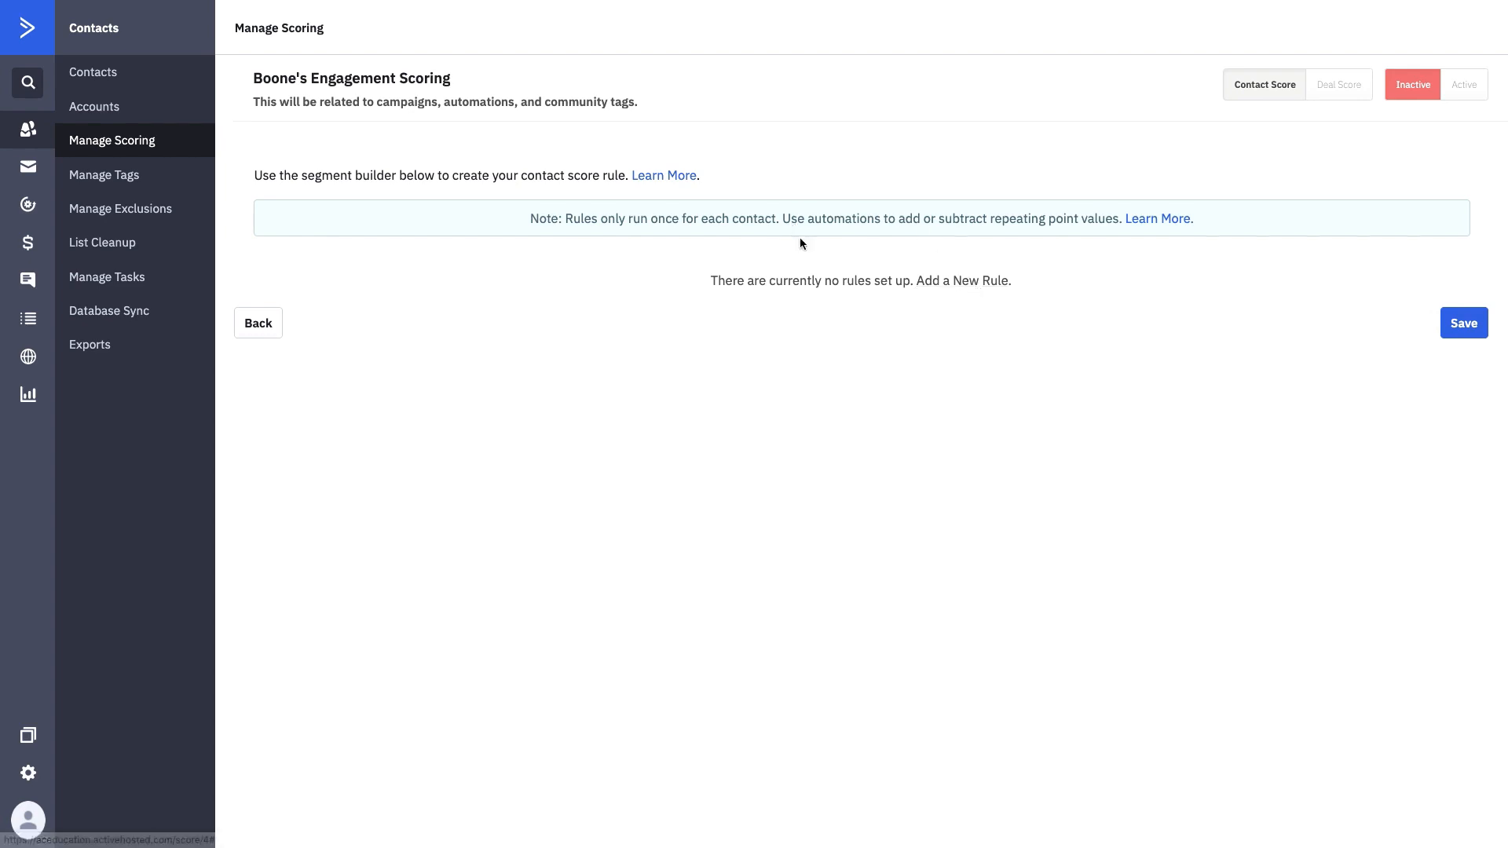
left_click(958, 283)
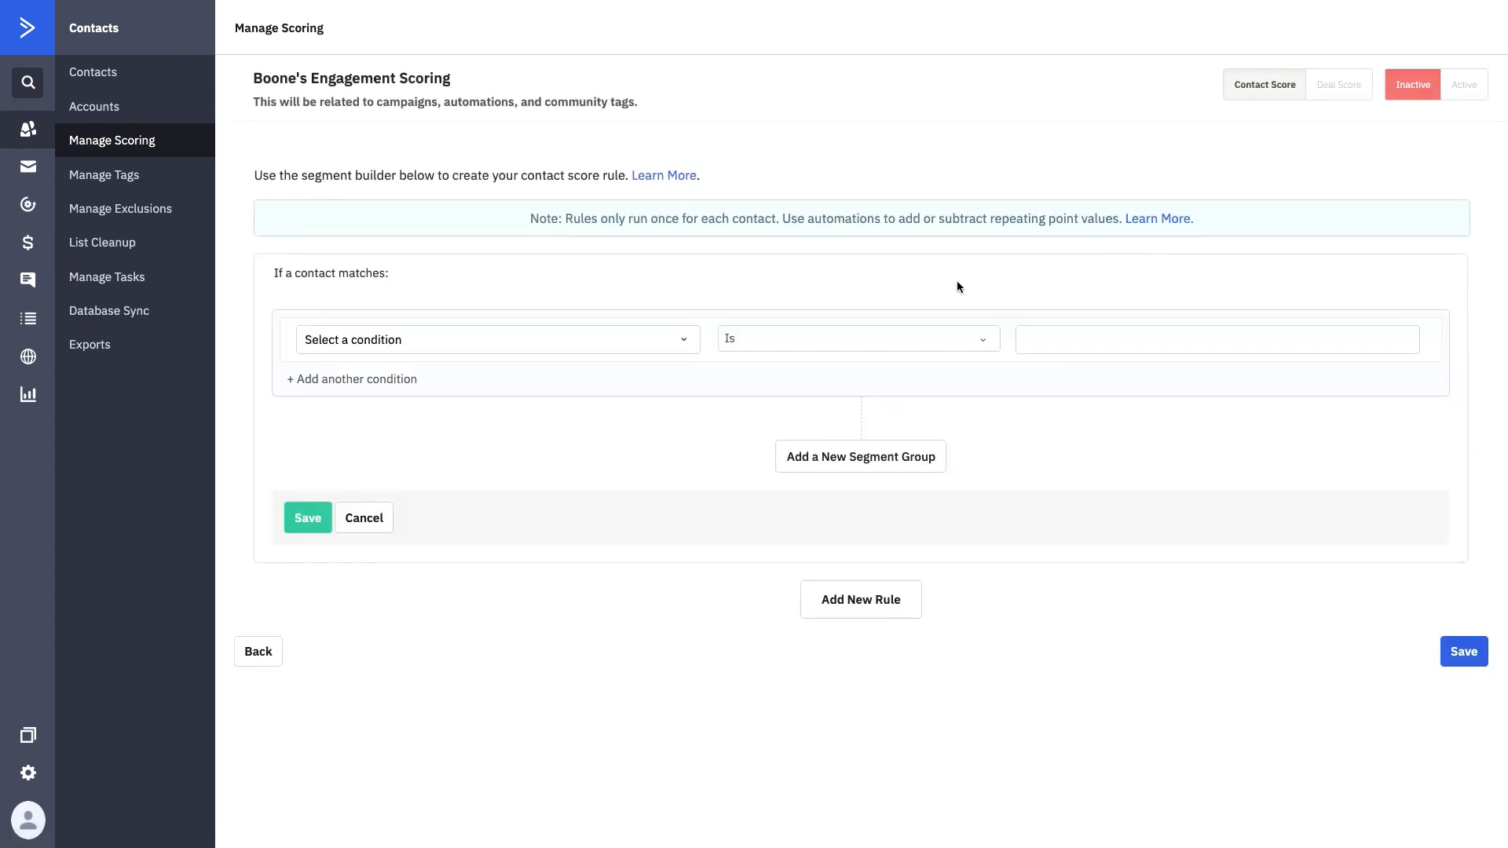
left_click(684, 339)
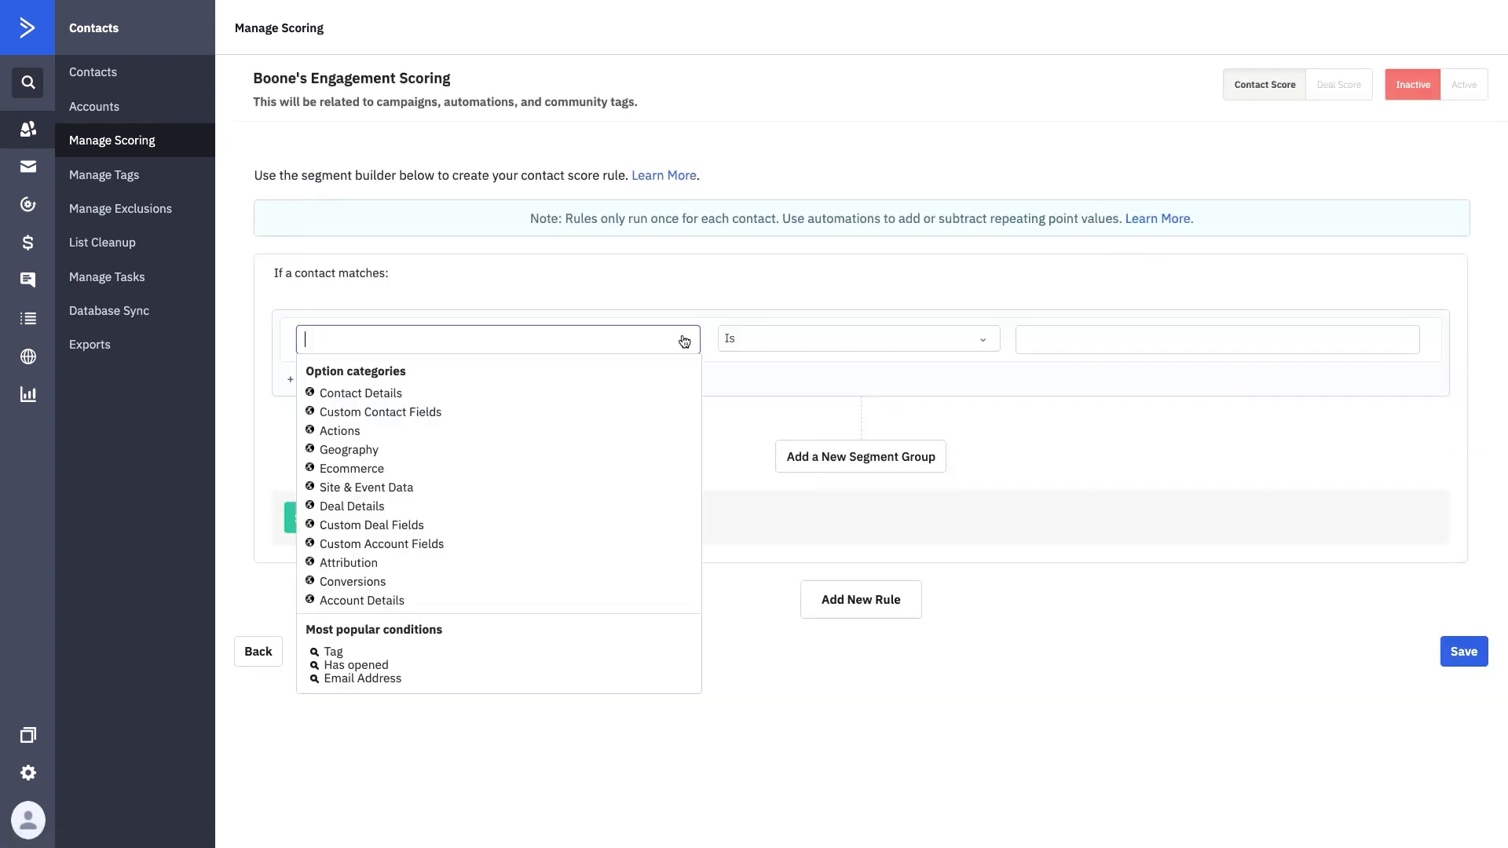
type("in list")
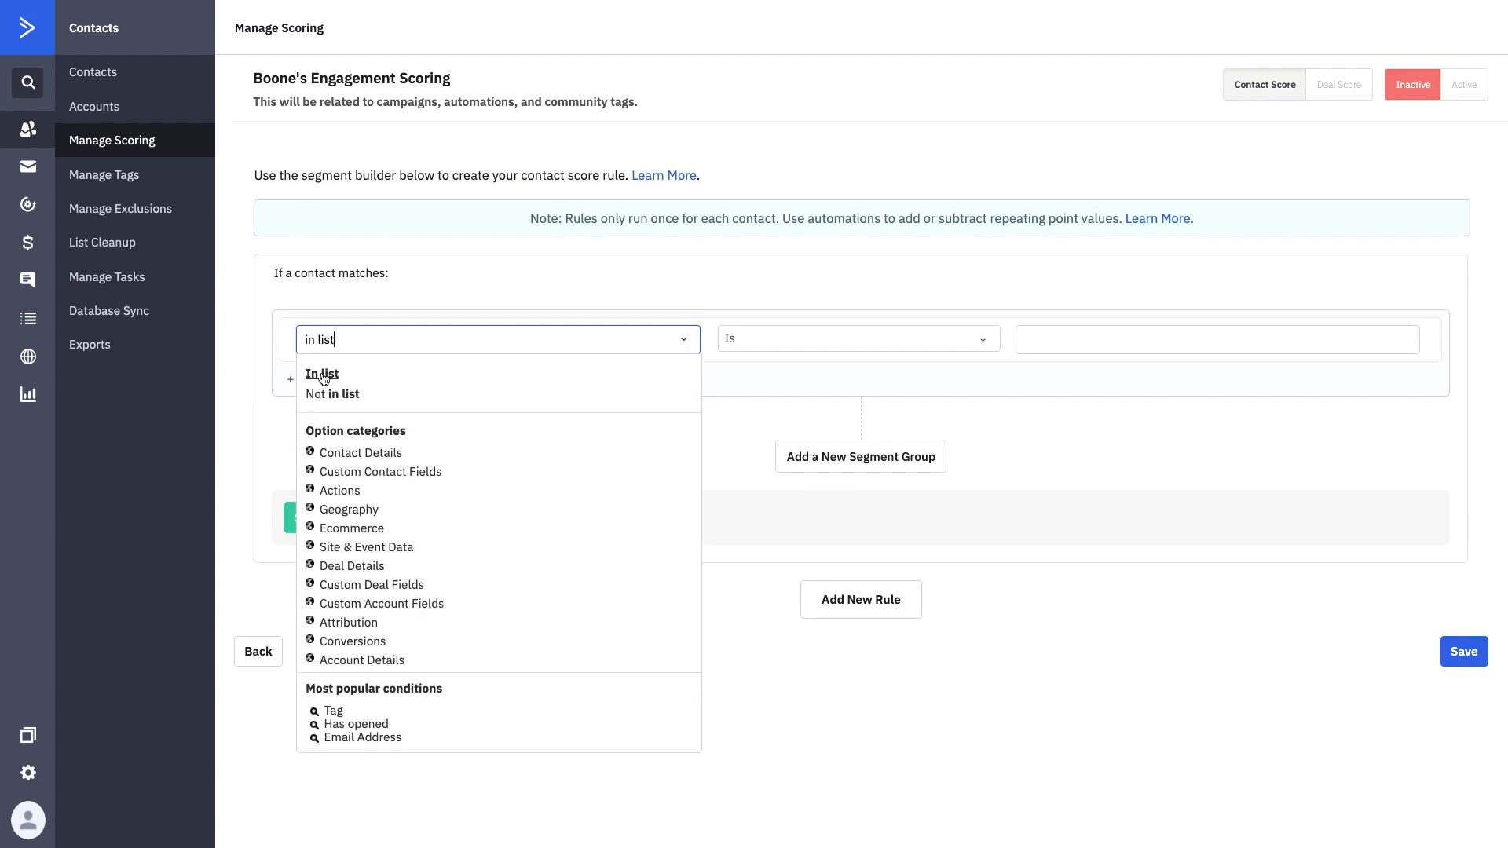
left_click(323, 373)
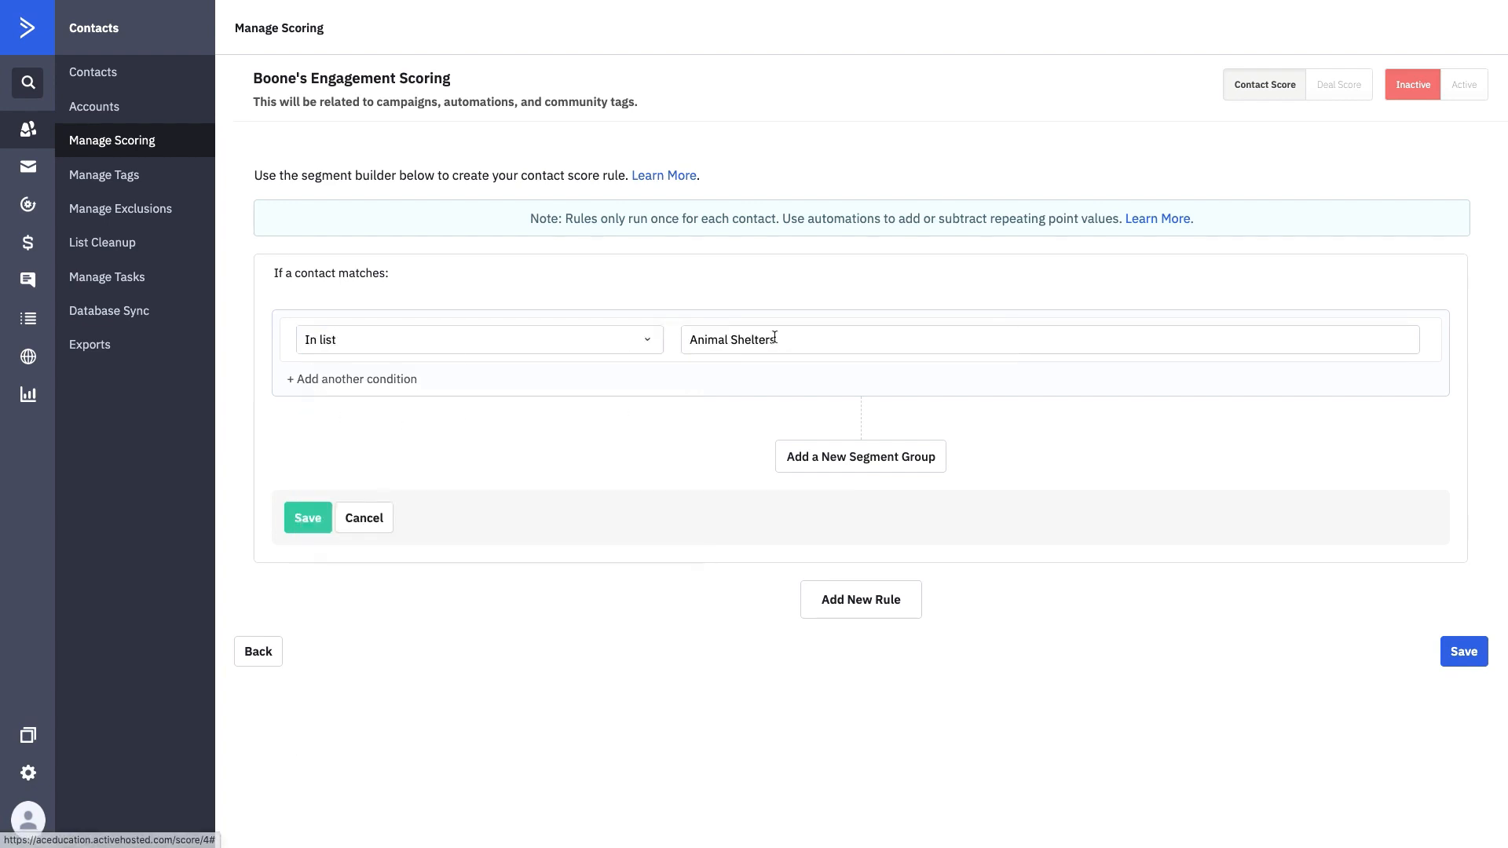
left_click(841, 331)
left_click(787, 424)
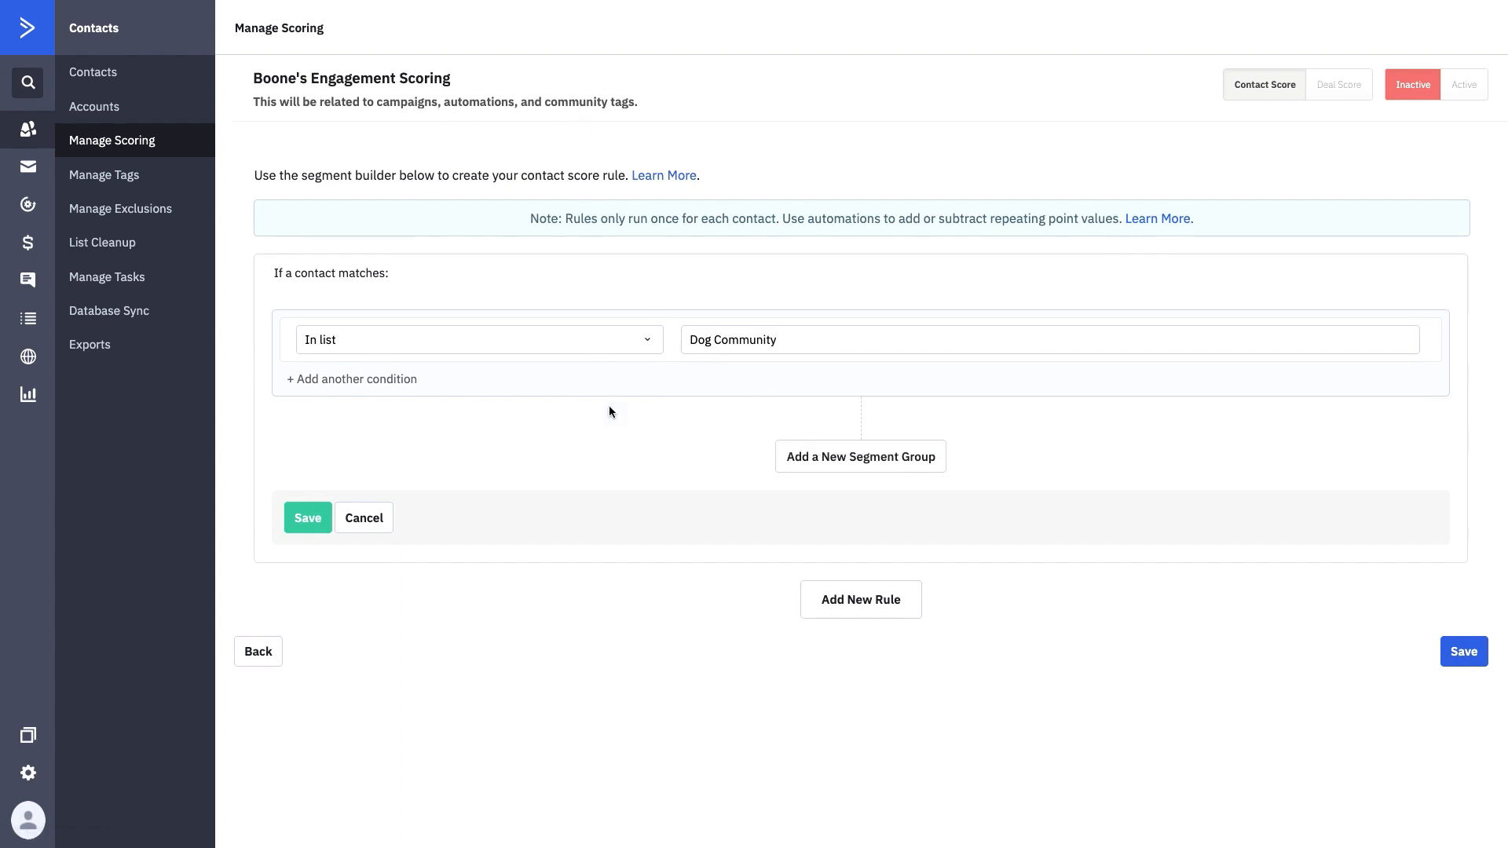
left_click(318, 517)
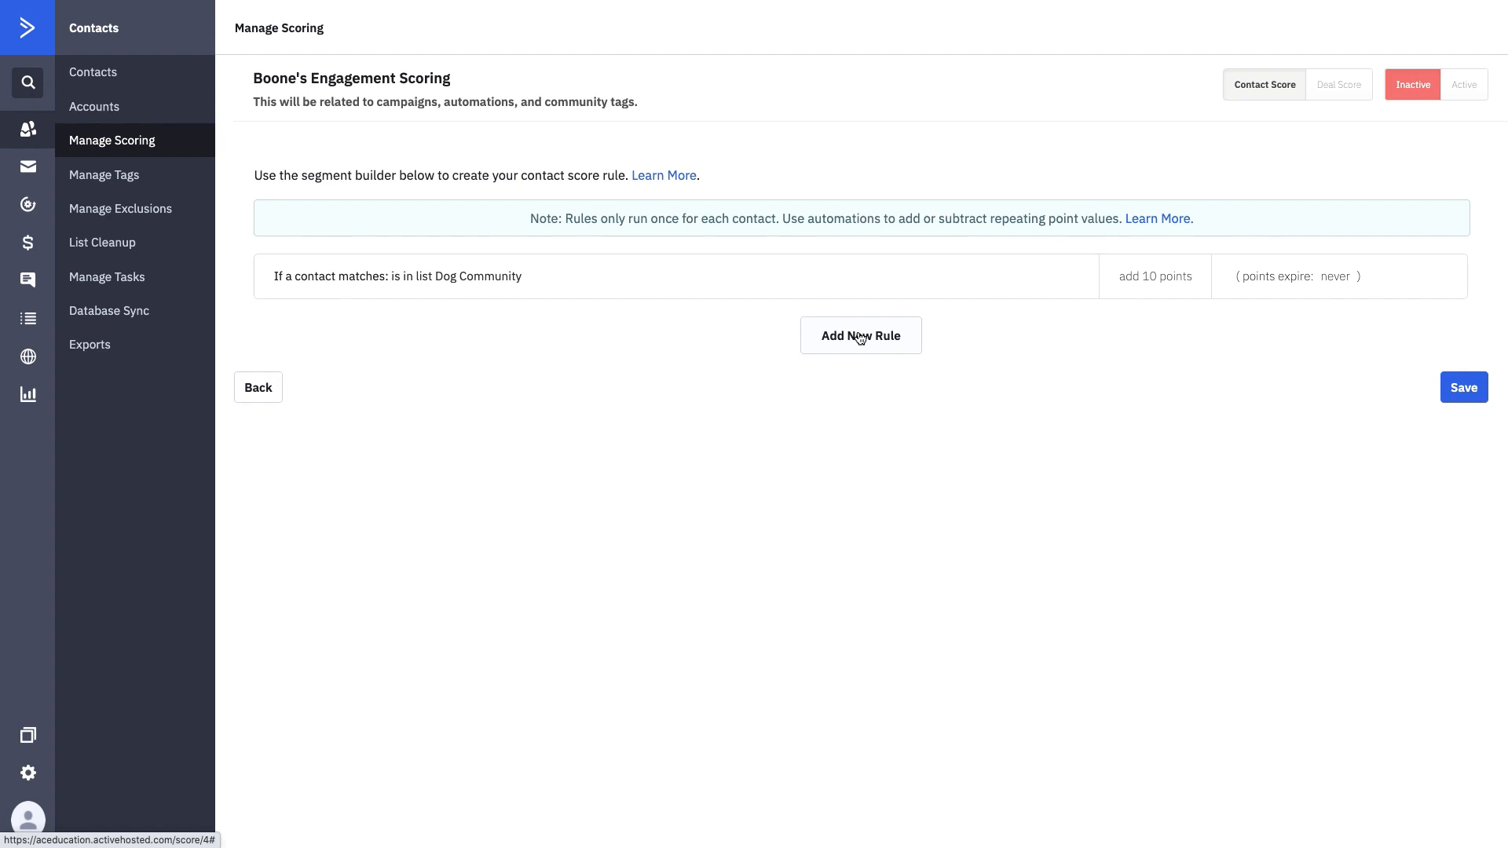
- Add a Tag rule for Community: Dog Parks
left_click(860, 337)
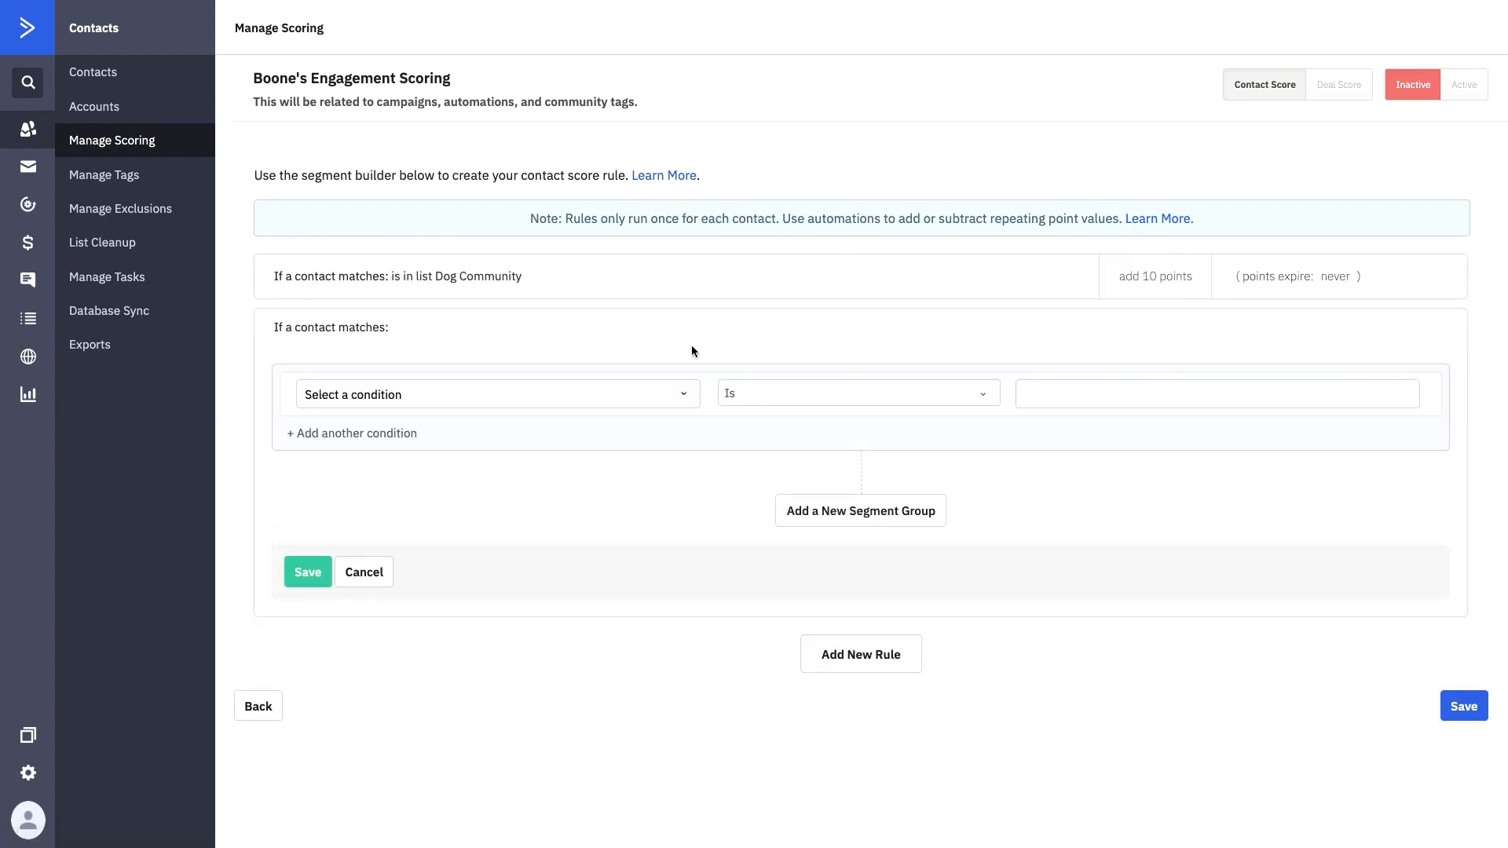
left_click(607, 395)
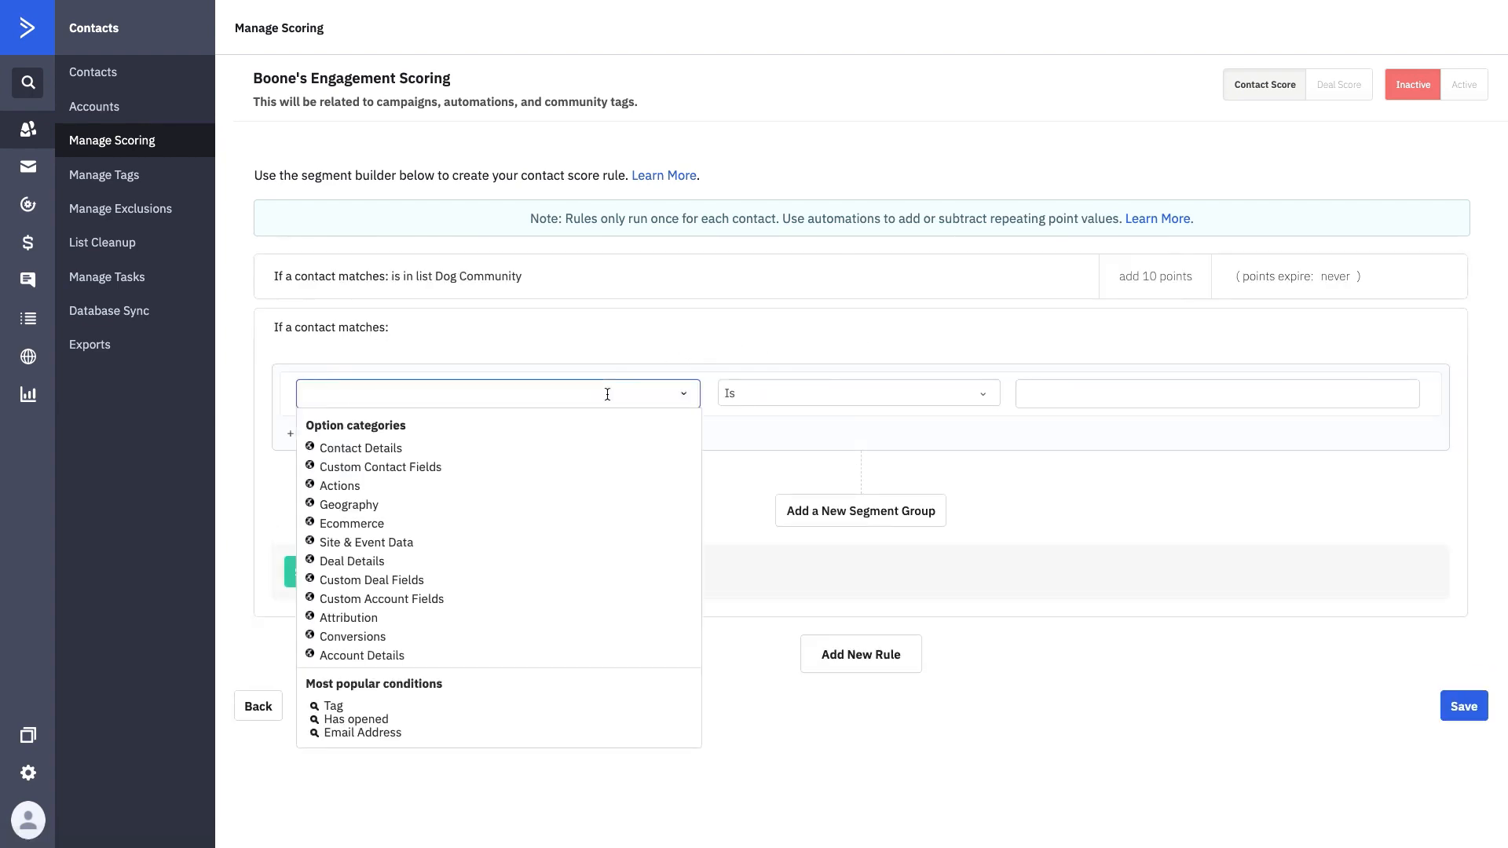
type("tag")
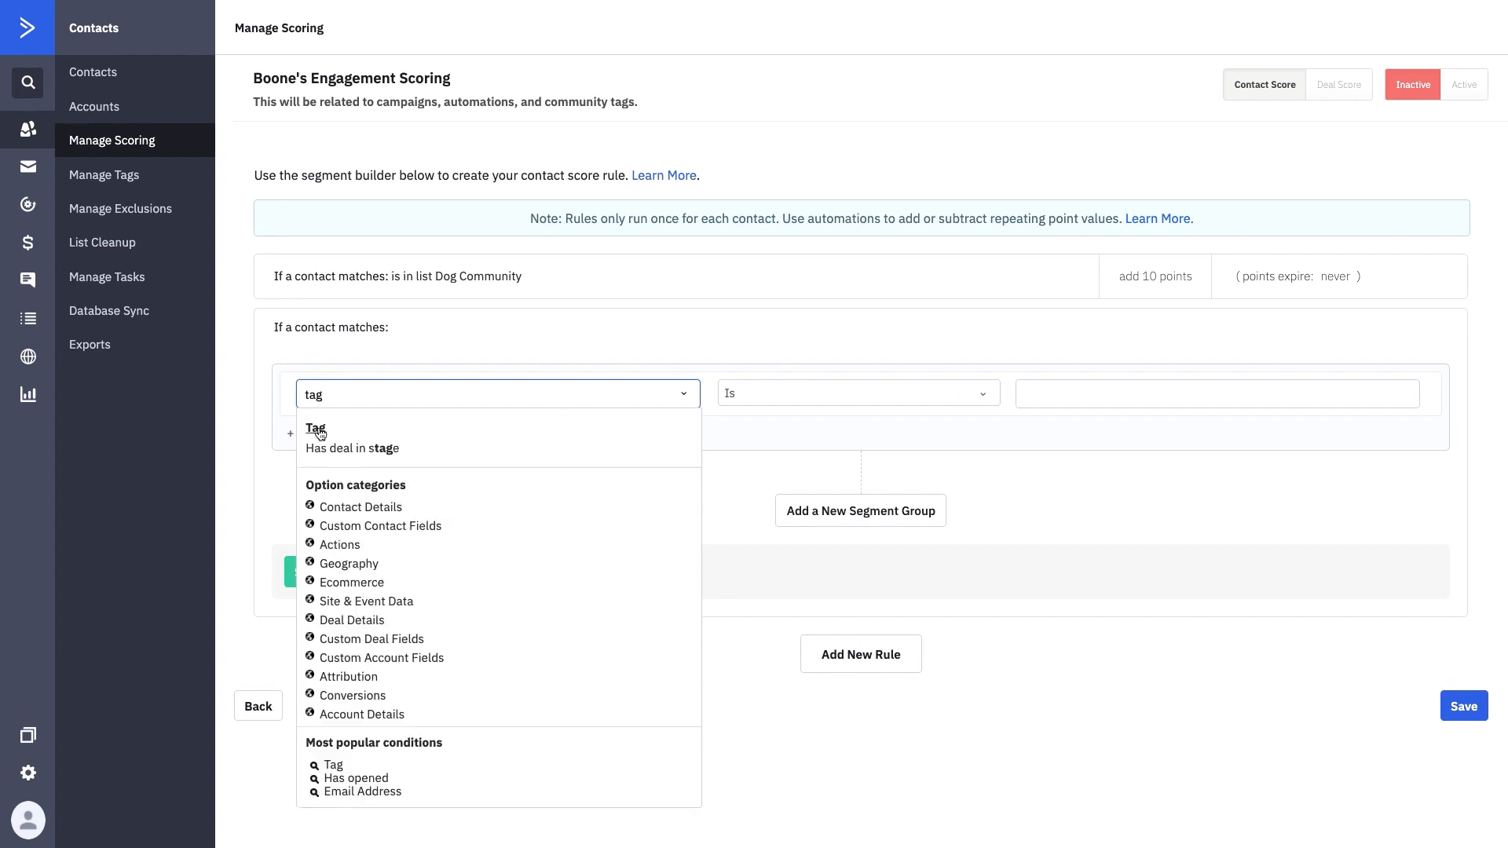
left_click(318, 431)
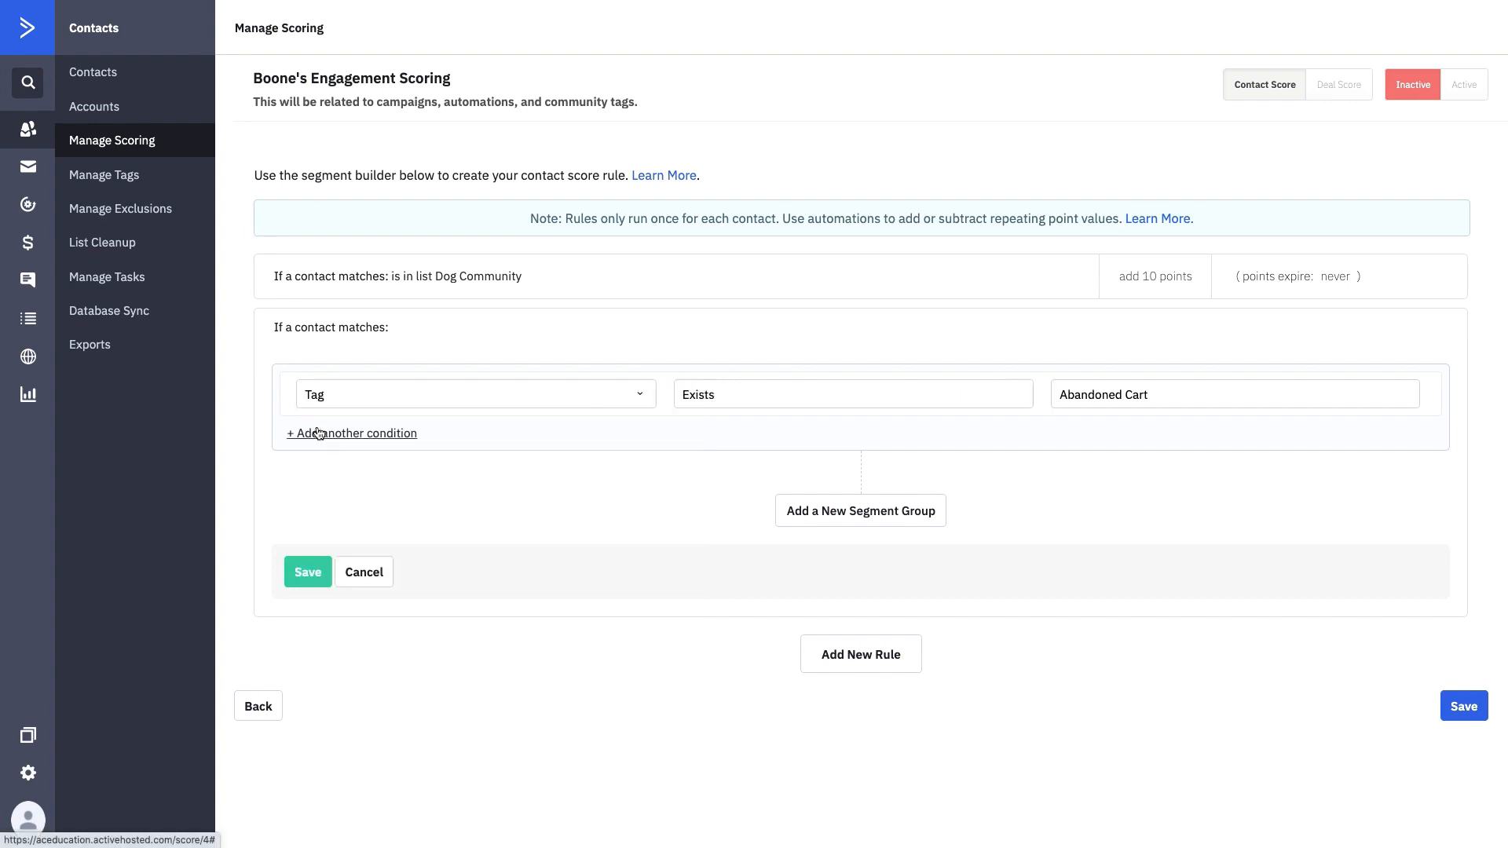
left_click(1125, 394)
left_click(1132, 554)
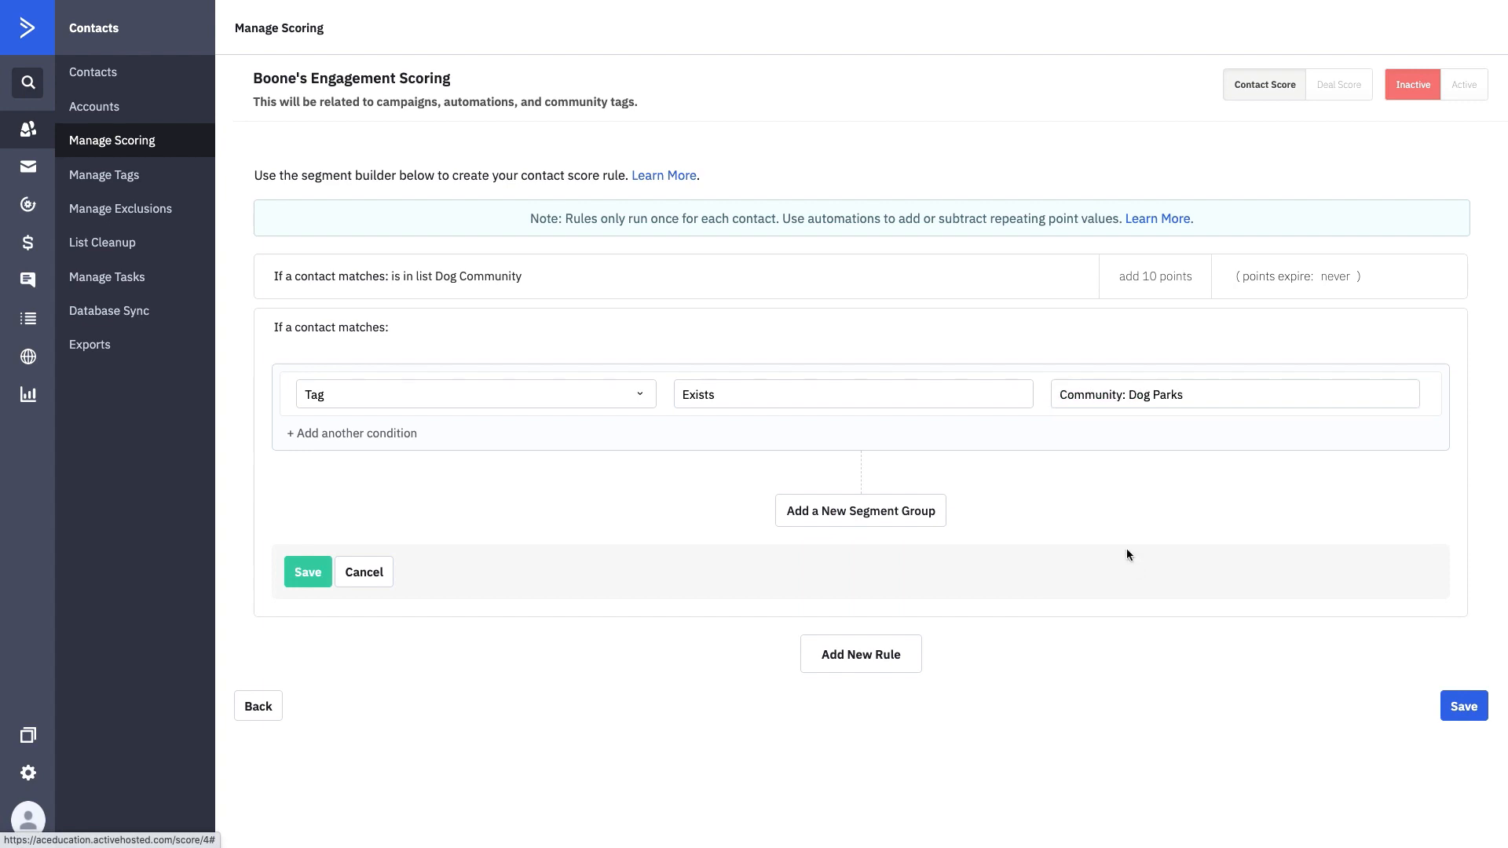
left_click(309, 574)
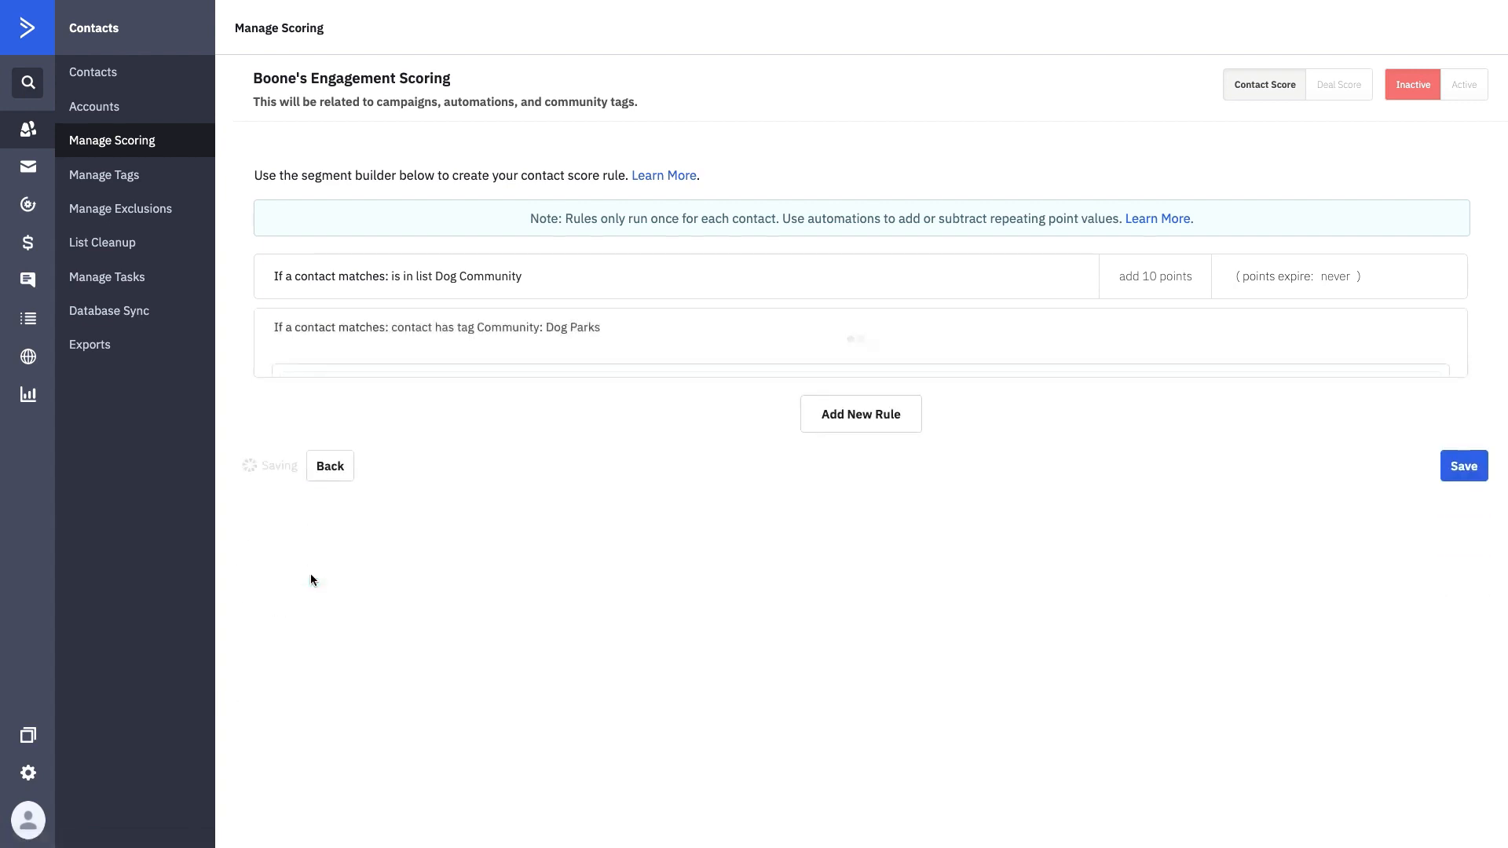
- Add a Tag rule for Community: Dog Shows
left_click(861, 392)
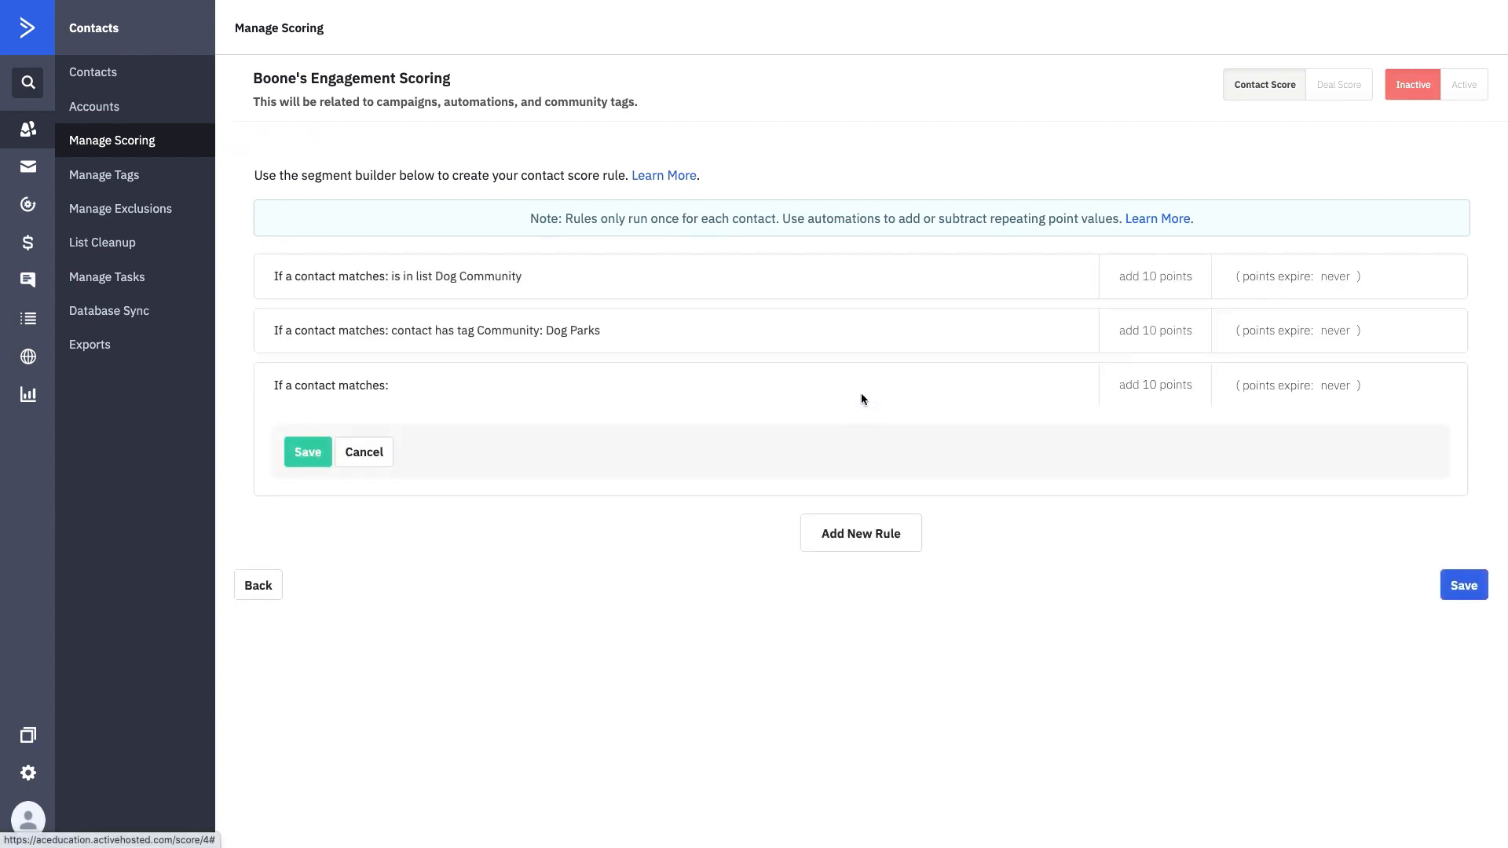
left_click(357, 449)
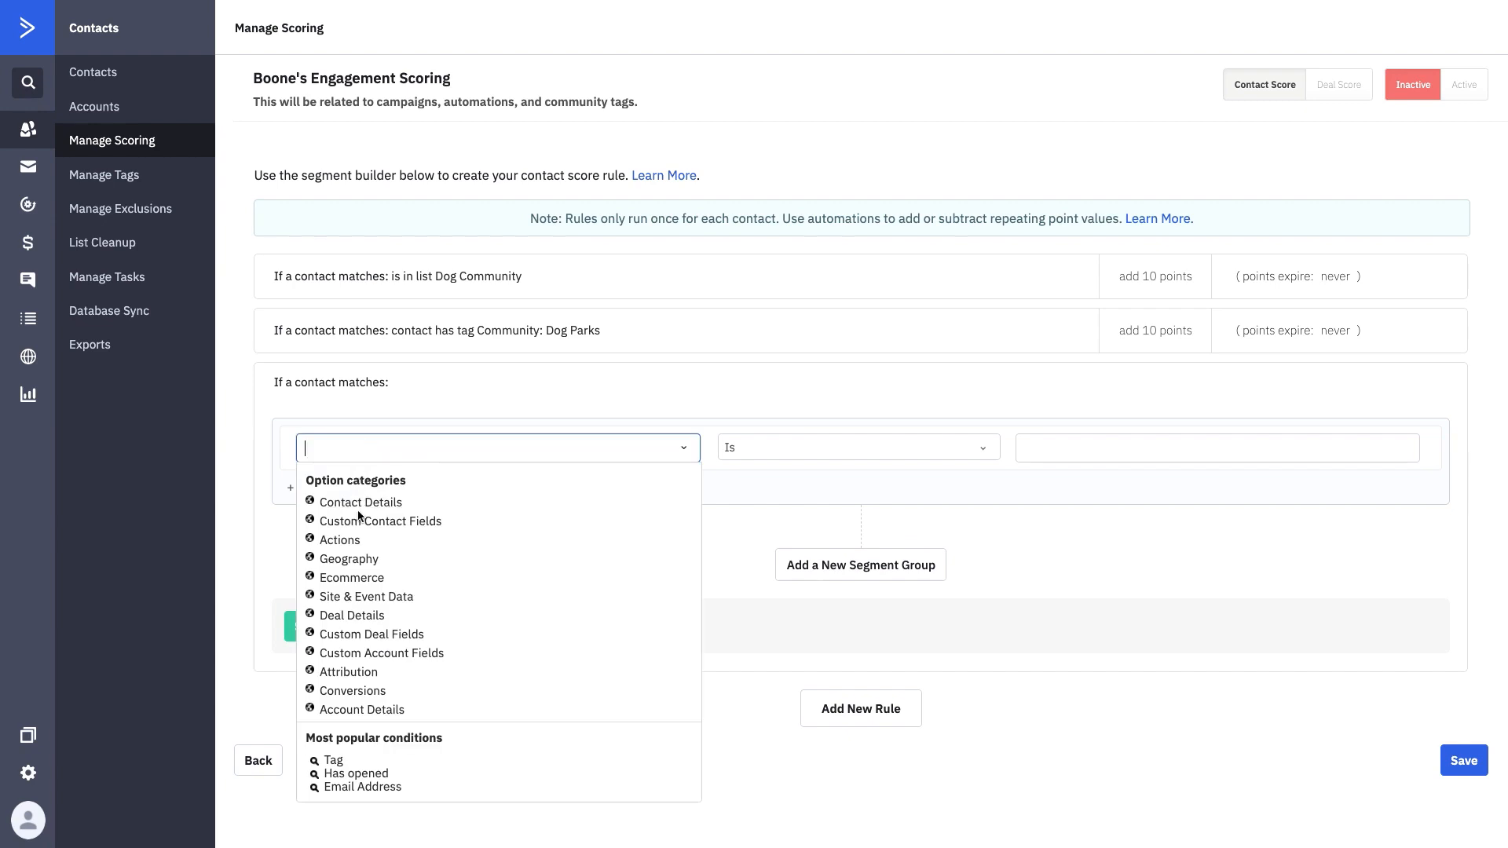
type("tag")
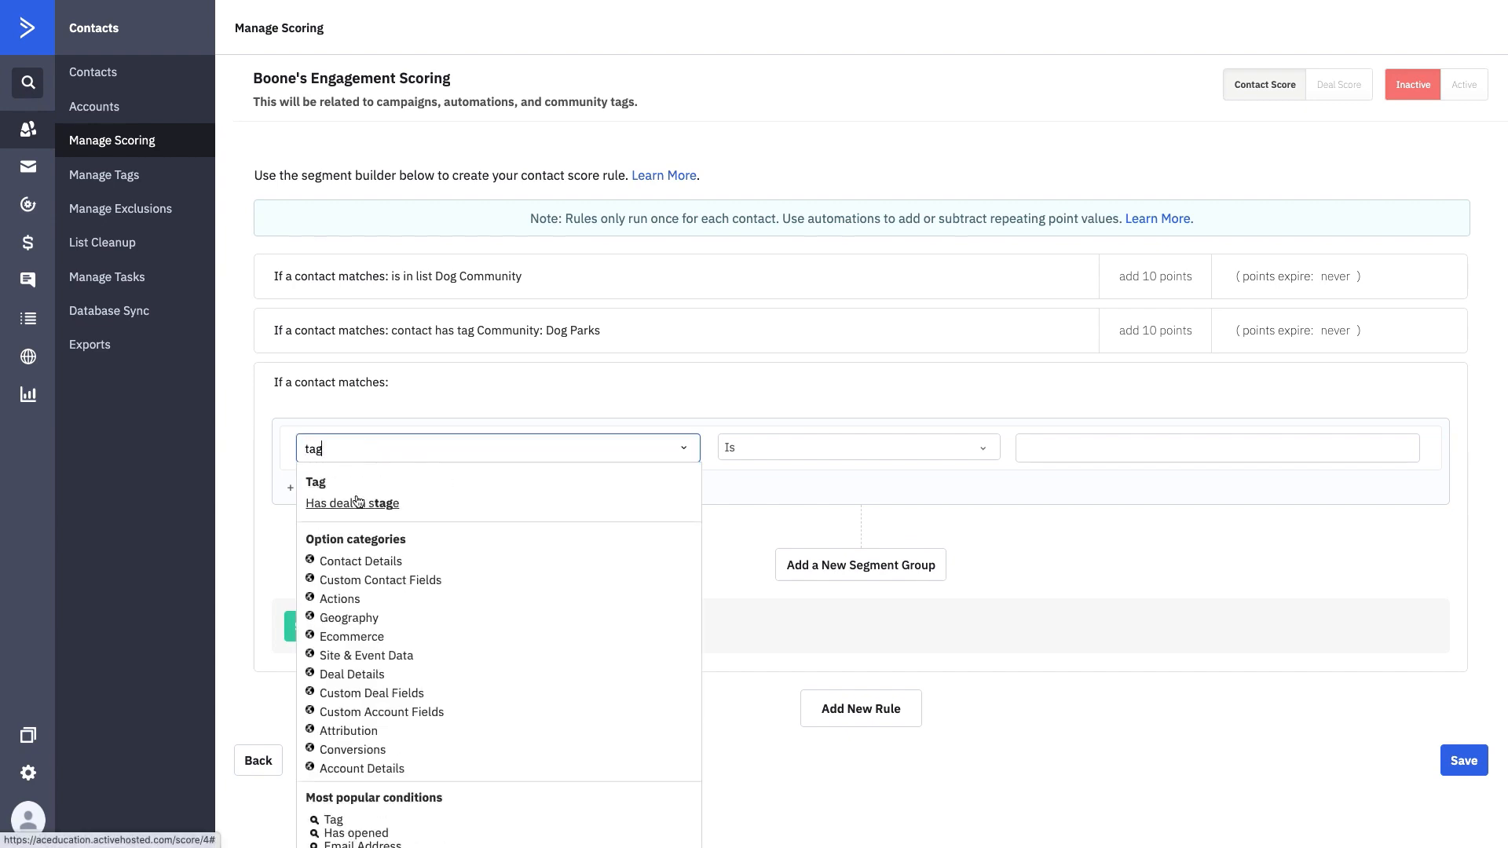
left_click(313, 484)
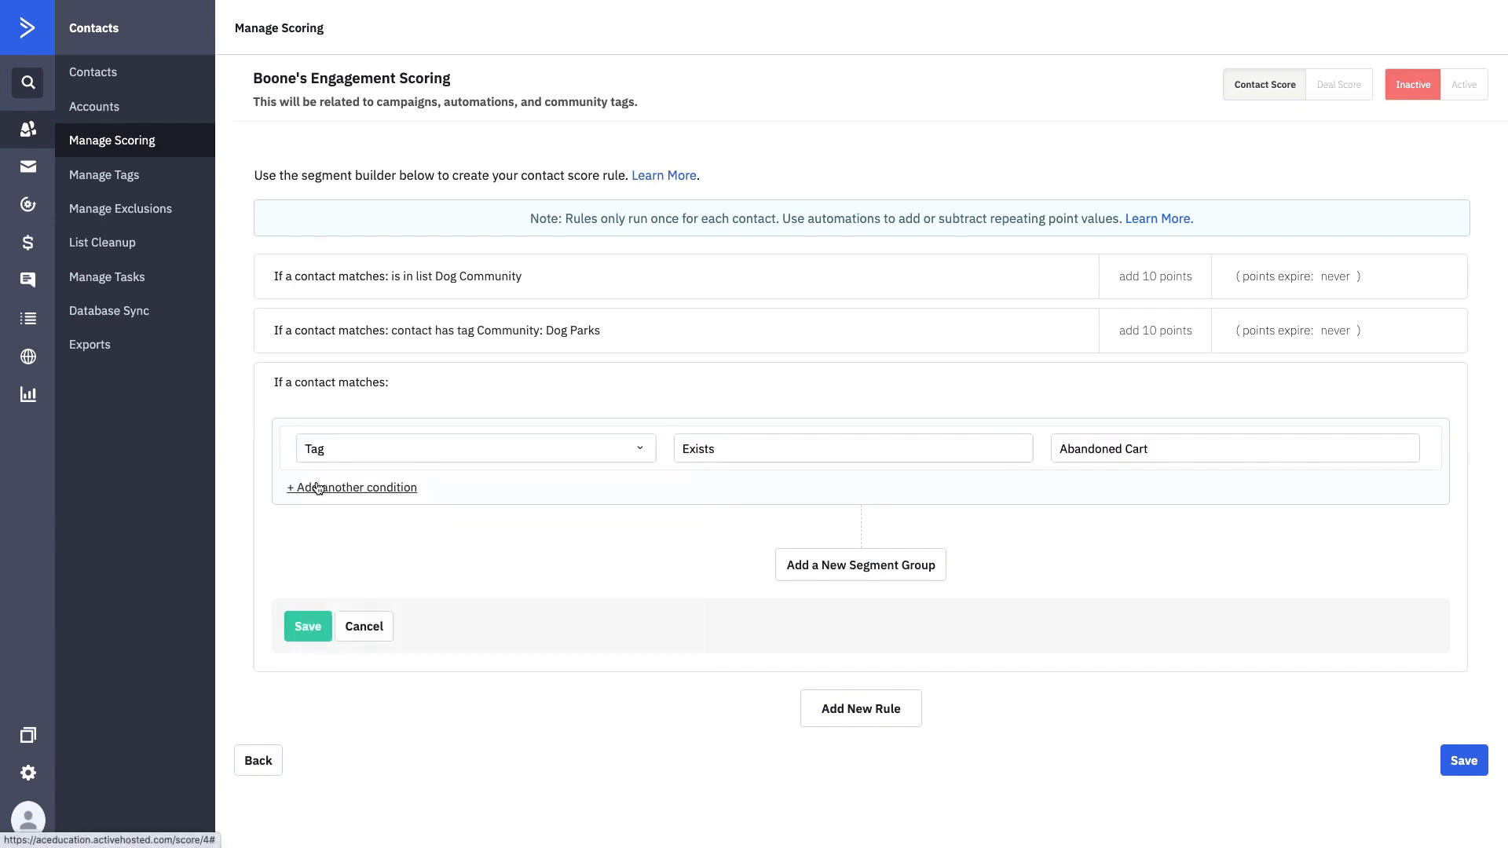
left_click(1129, 449)
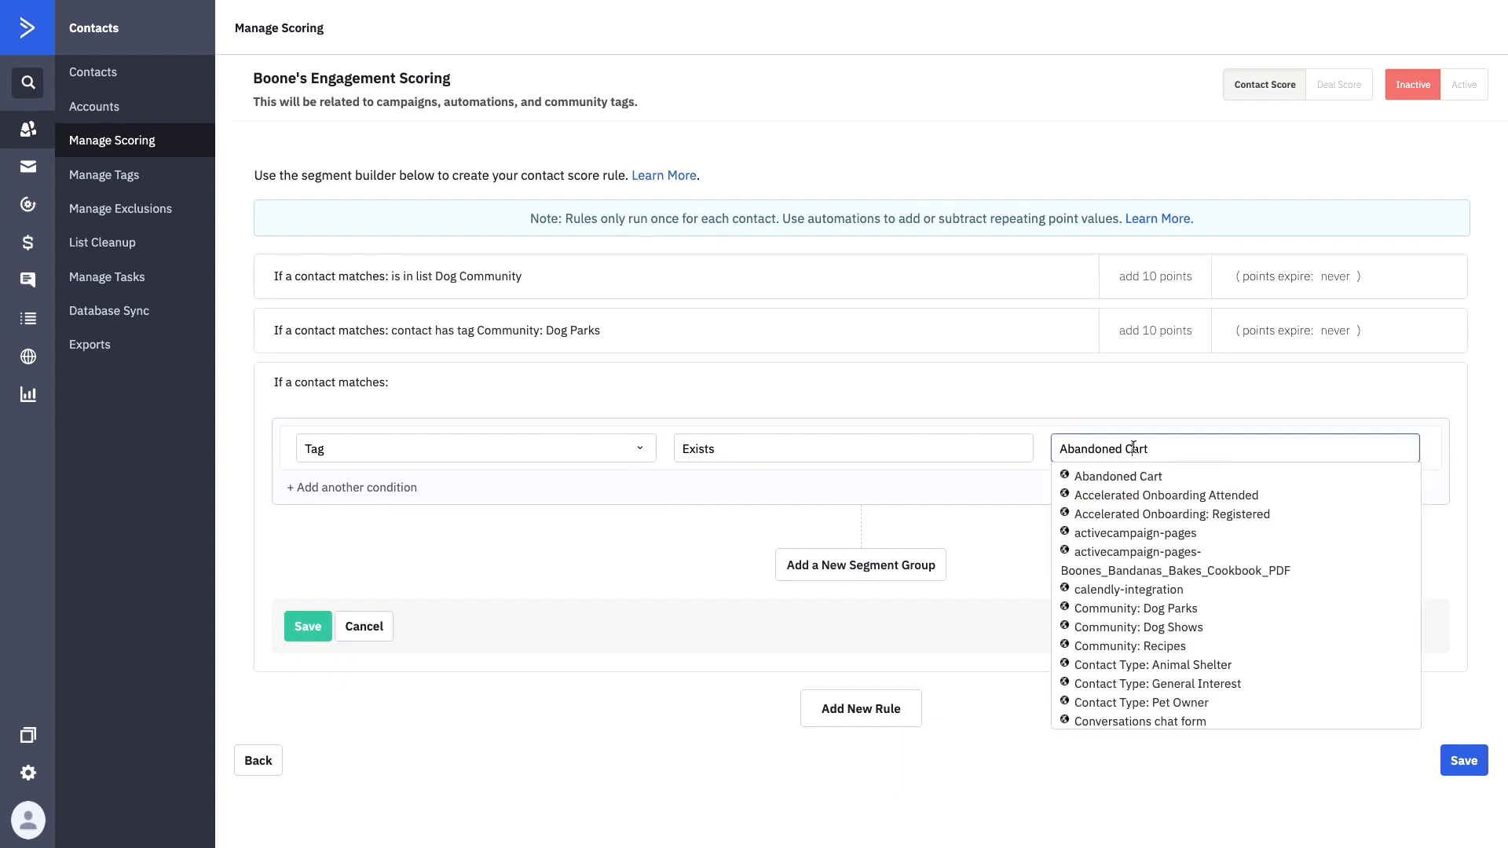
left_click(1145, 627)
left_click(313, 625)
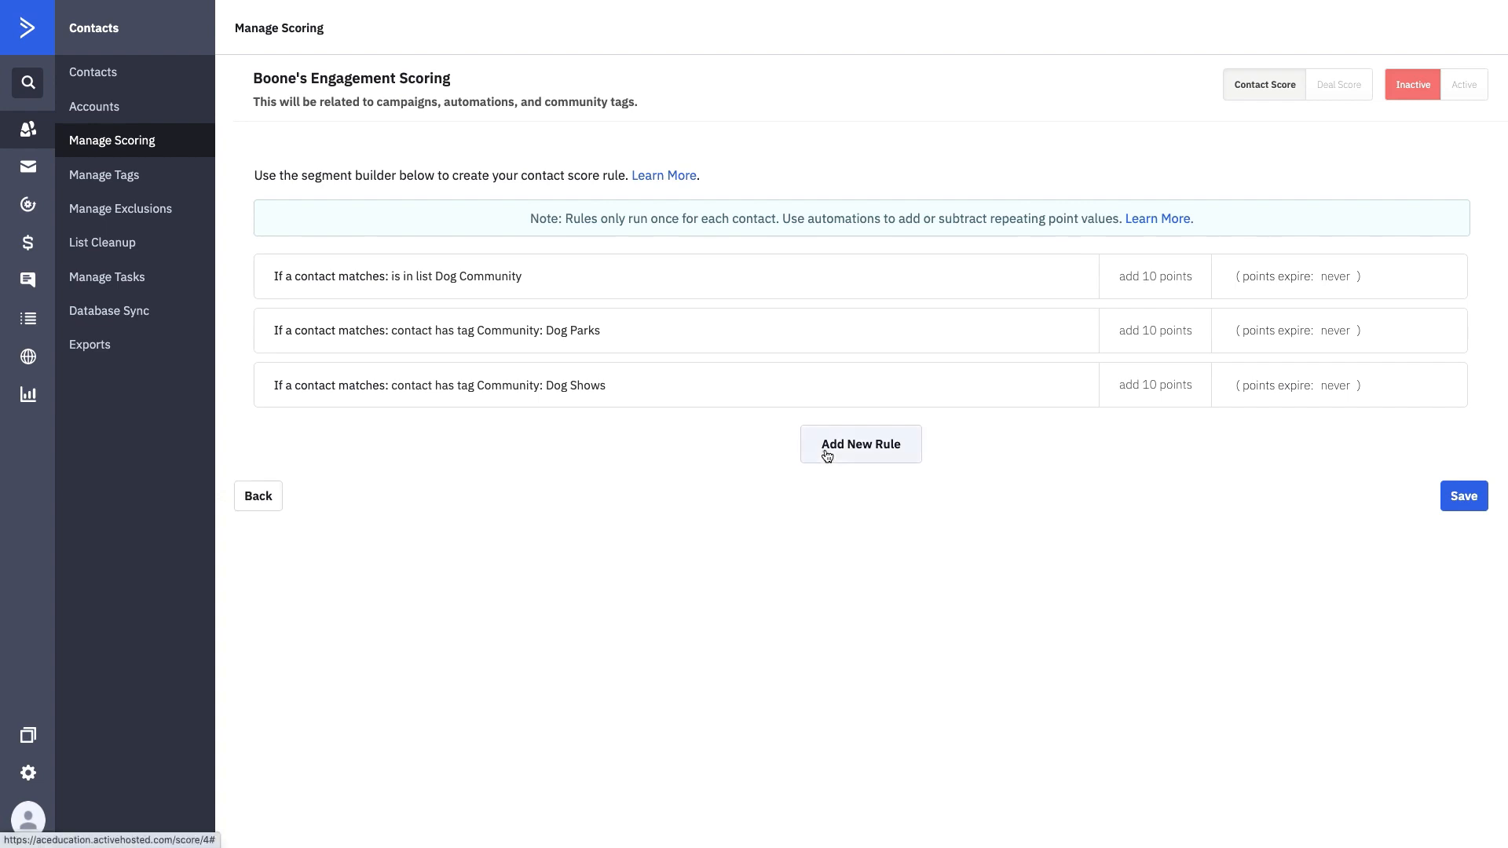
- Add a Tag rule for Community: Recipes
left_click(825, 449)
left_click(353, 501)
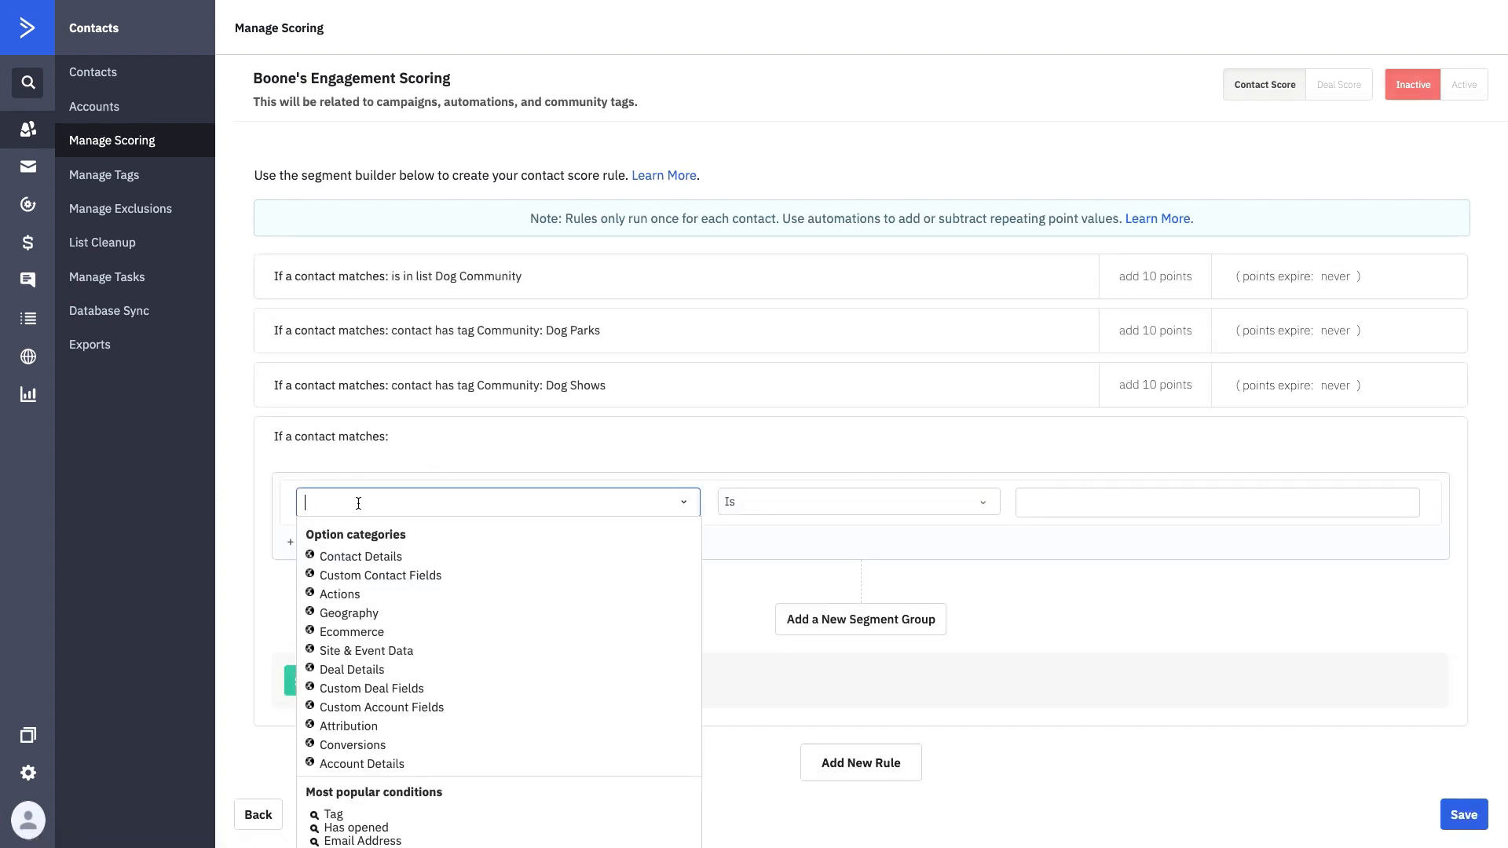
type("tag")
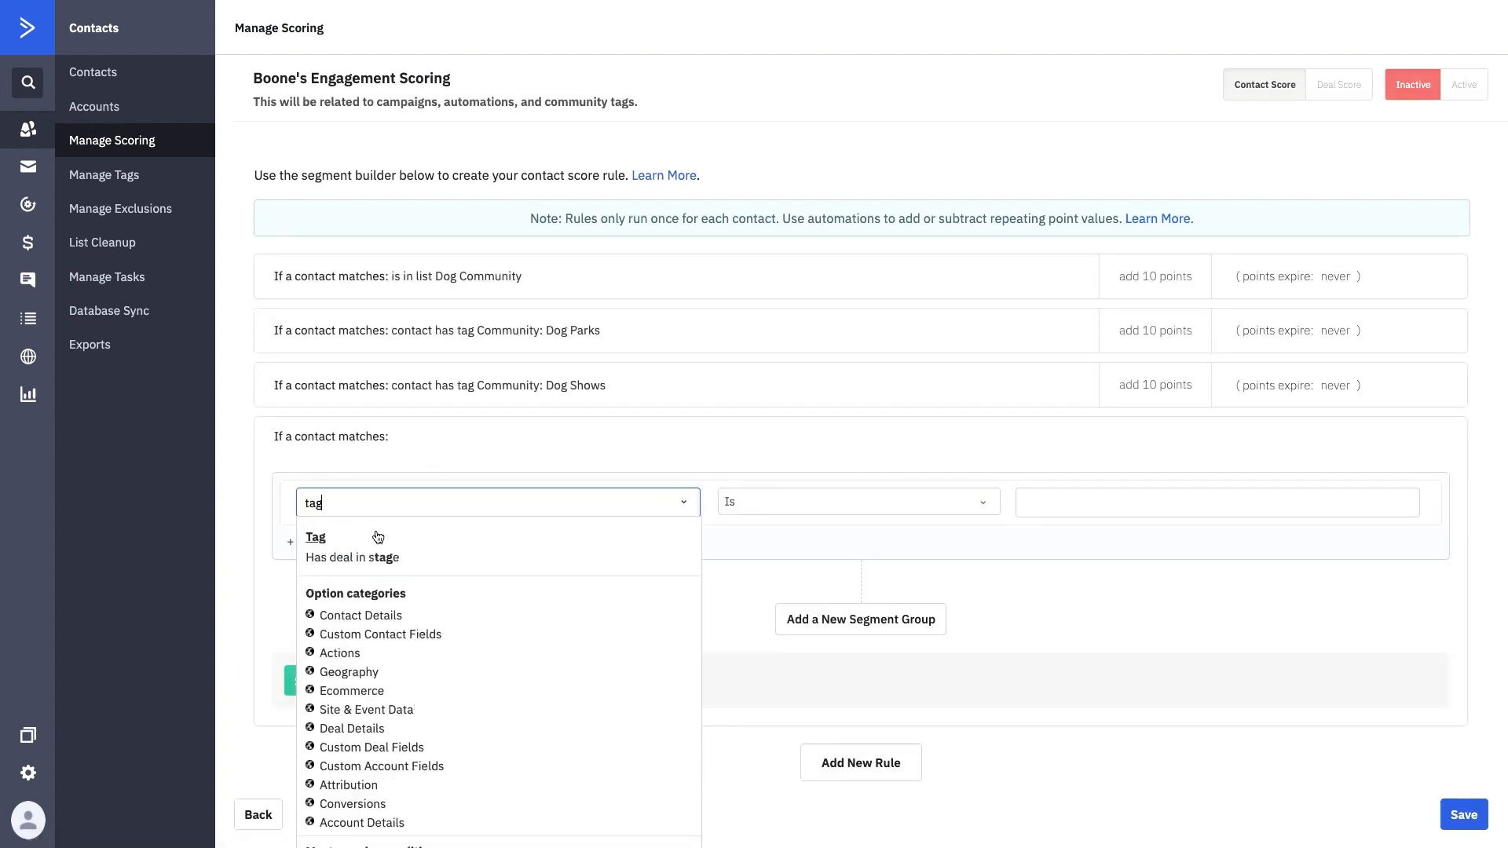
left_click(314, 537)
left_click(1077, 504)
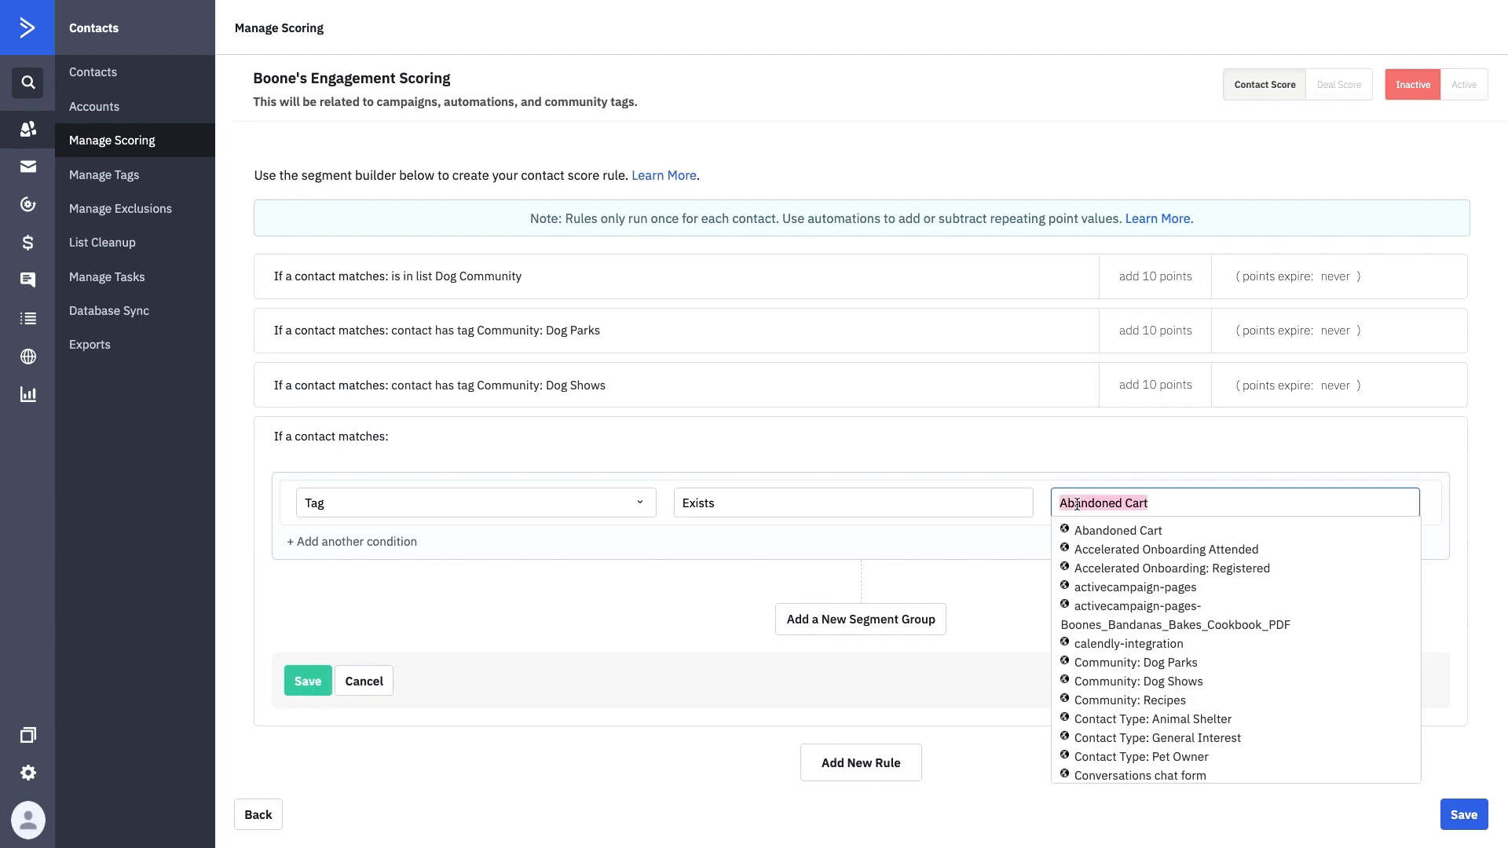
left_click(1100, 700)
left_click(311, 681)
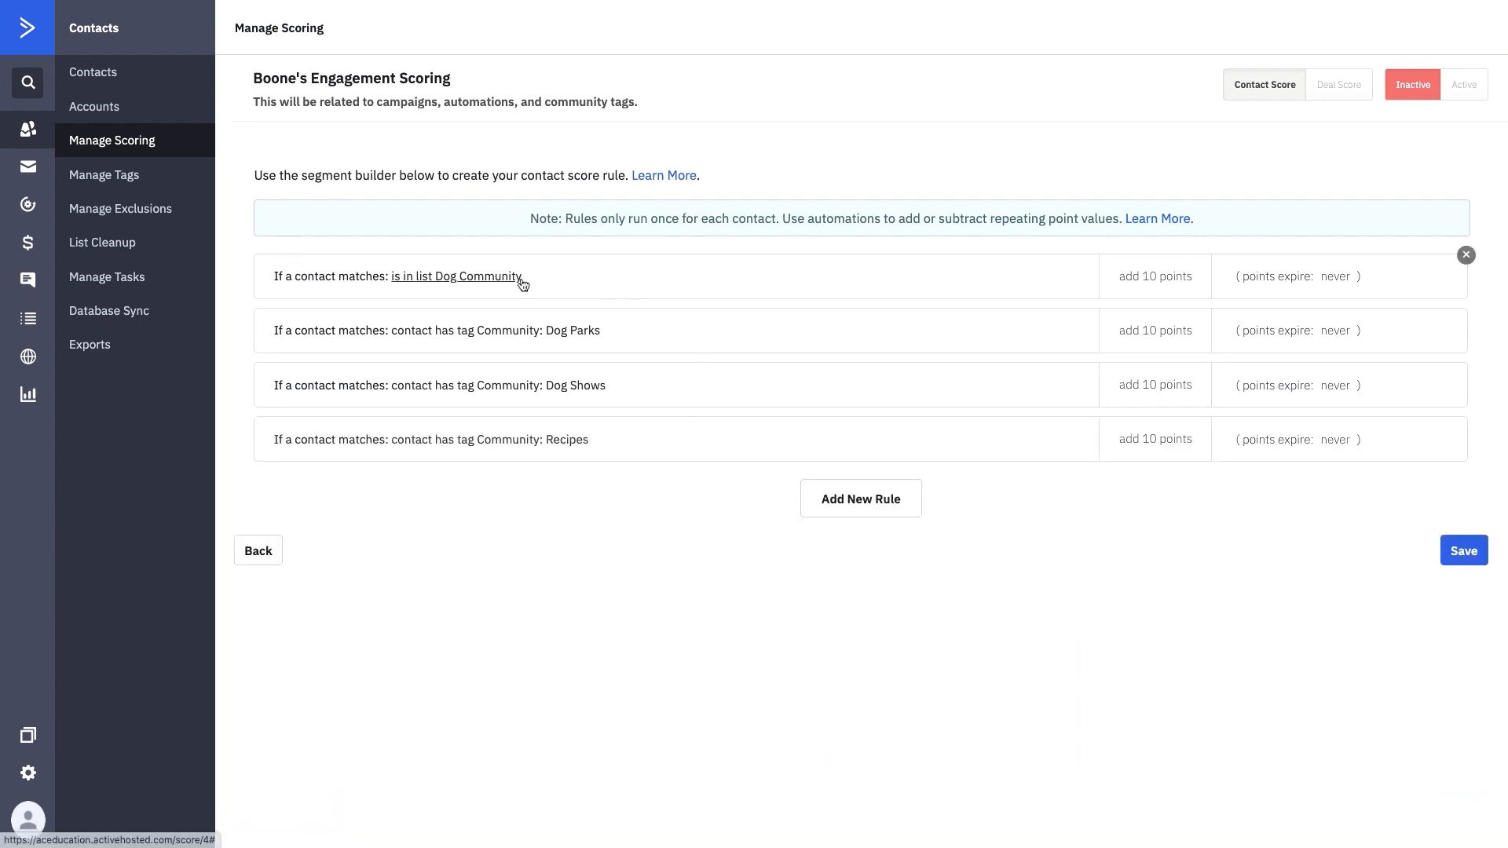
- Raise the Dog Community list rule to 15 points
left_click(1173, 281)
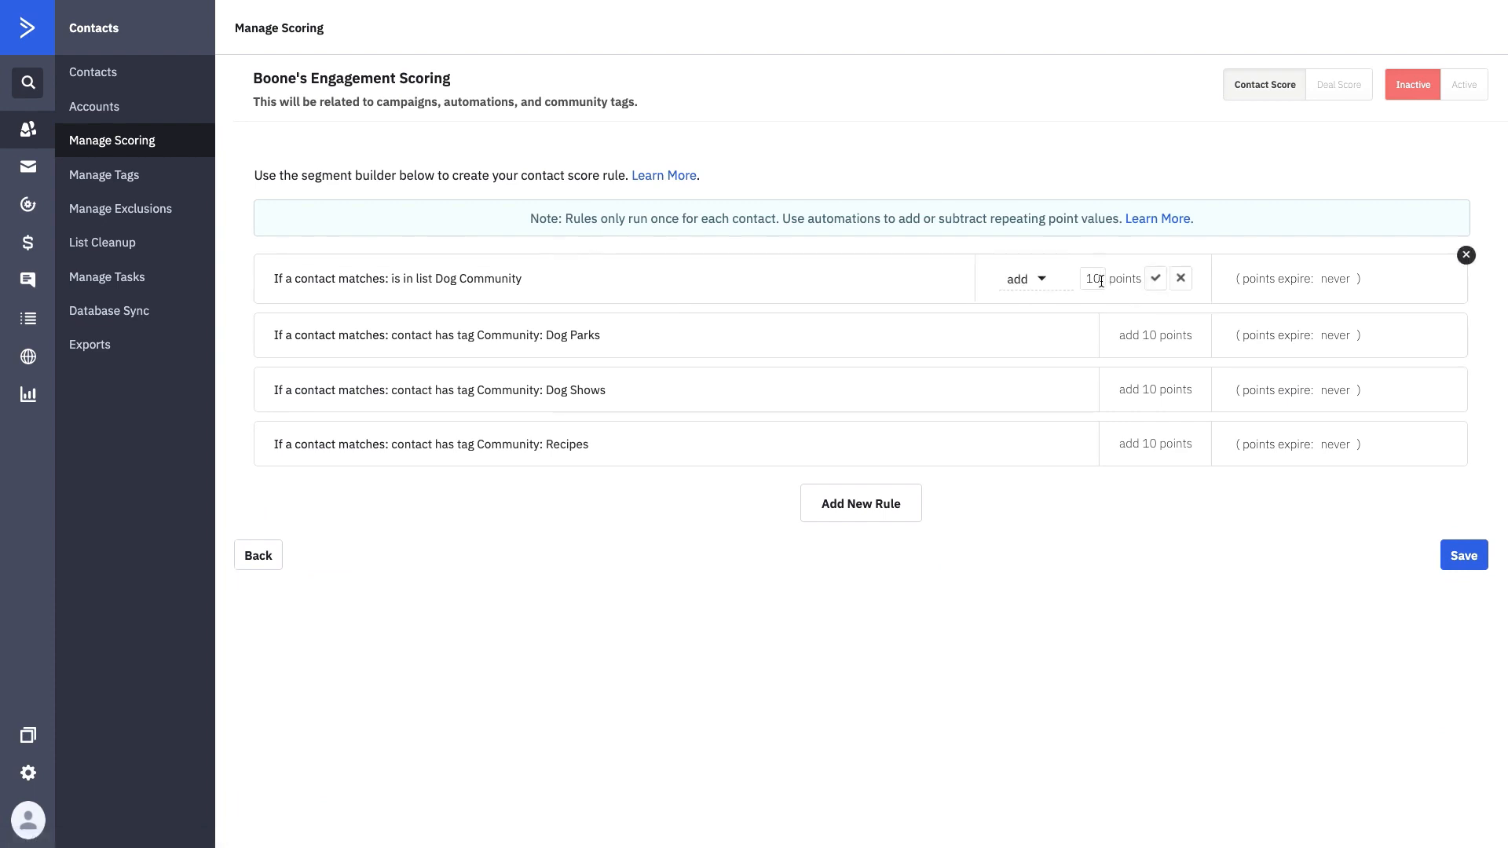
key("BackSpace")
type("5")
left_click(1156, 279)
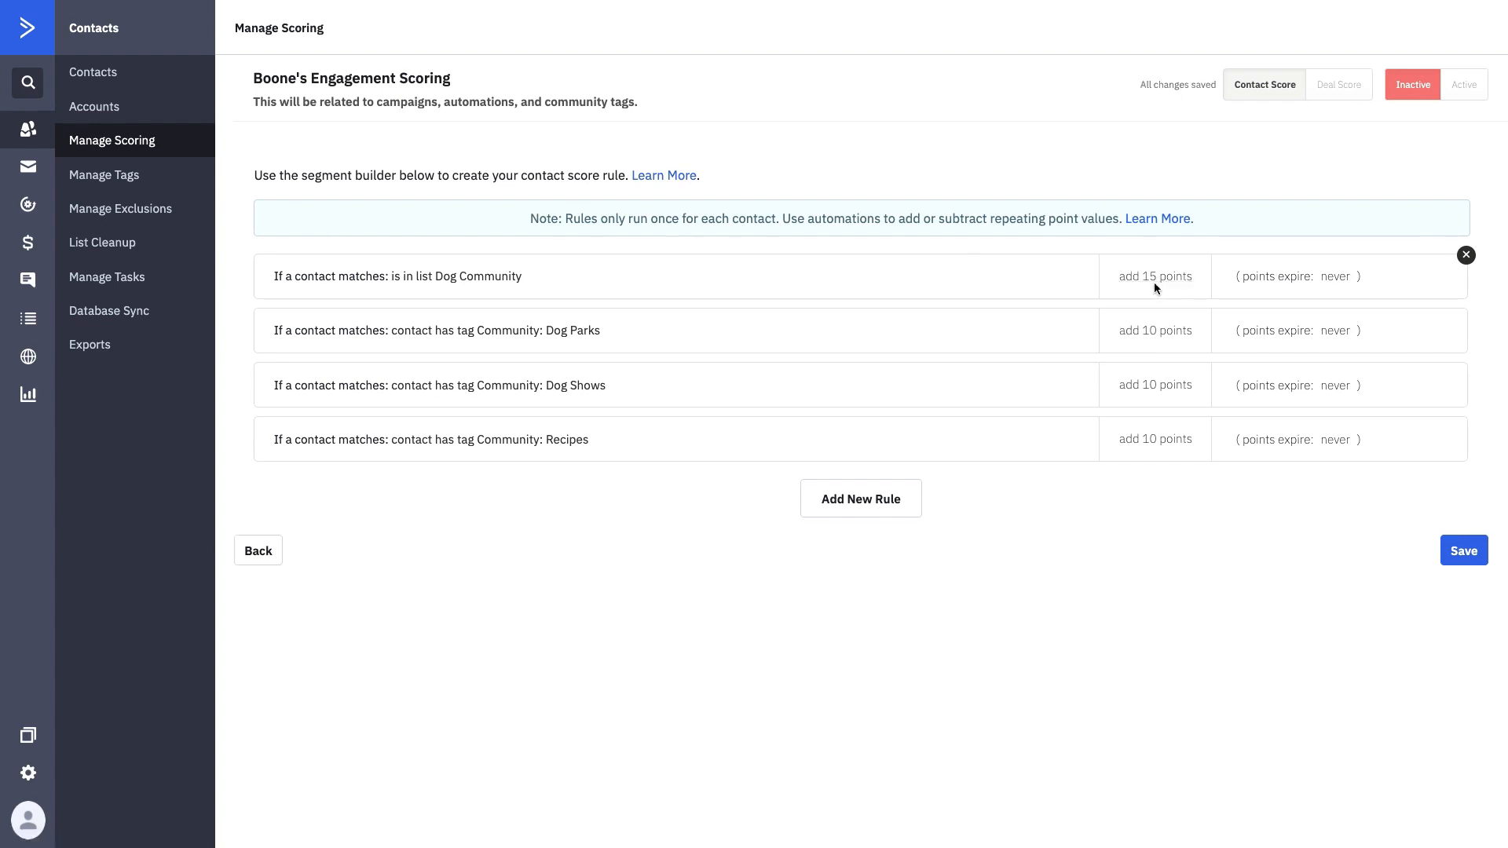
- Lower the Dog Parks, Dog Shows and Recipes tag rules to 7 points each
left_click(1152, 331)
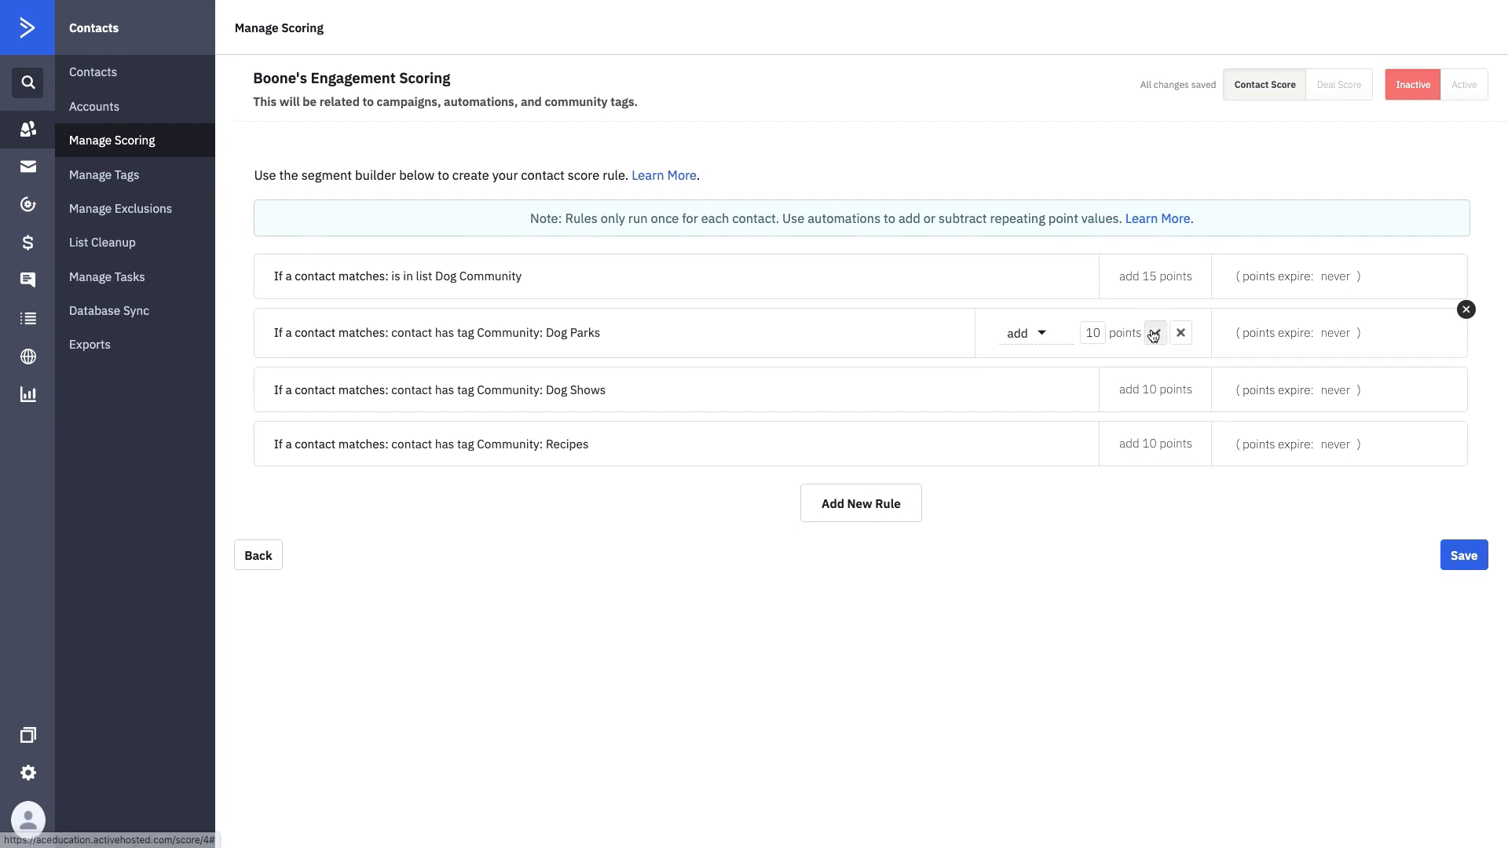
left_click_drag(1104, 333, 1086, 335)
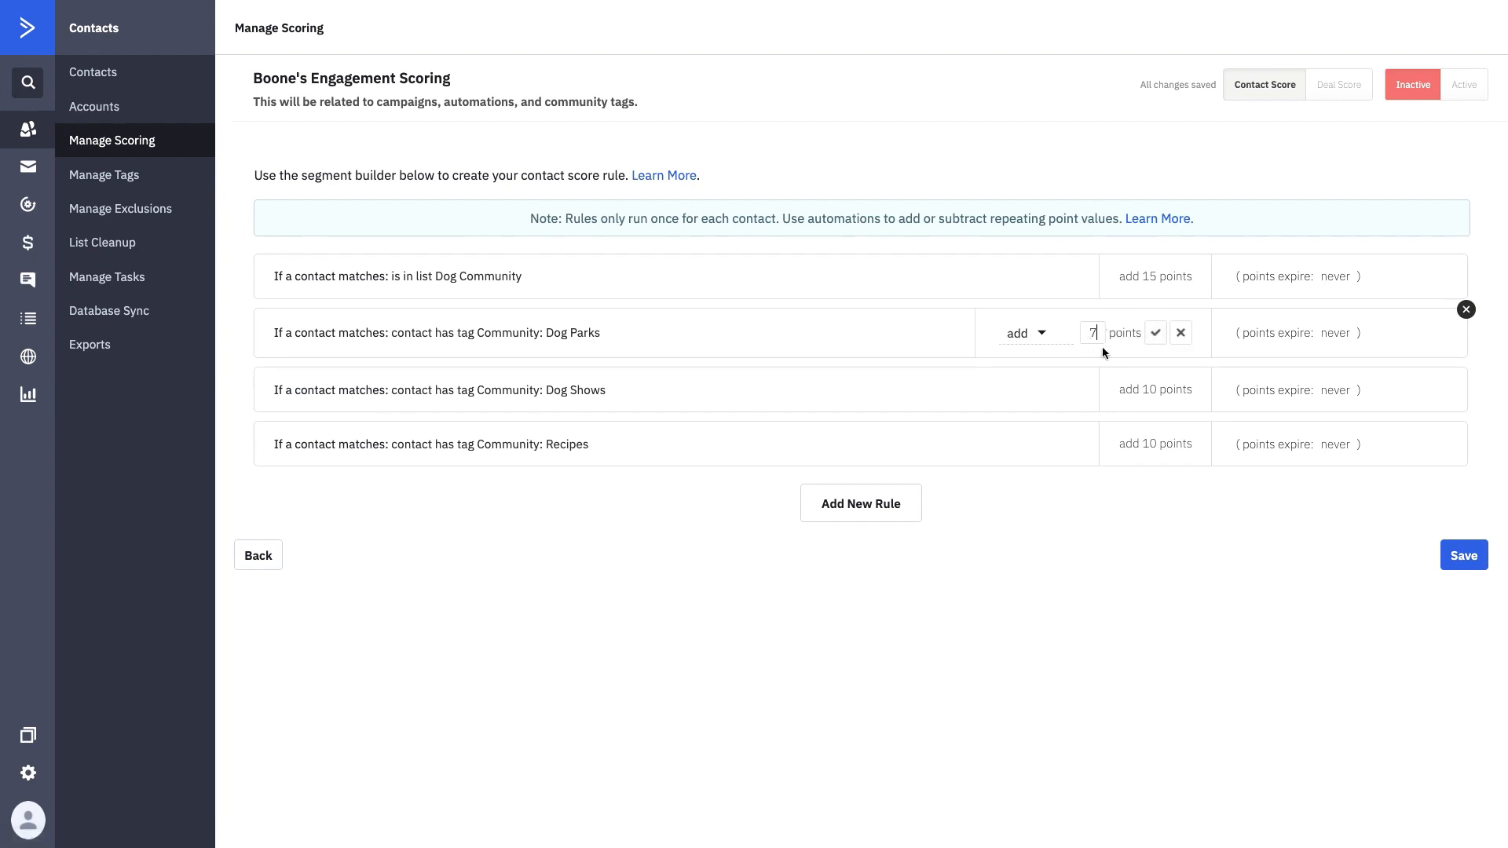
left_click(1155, 333)
left_click(1155, 389)
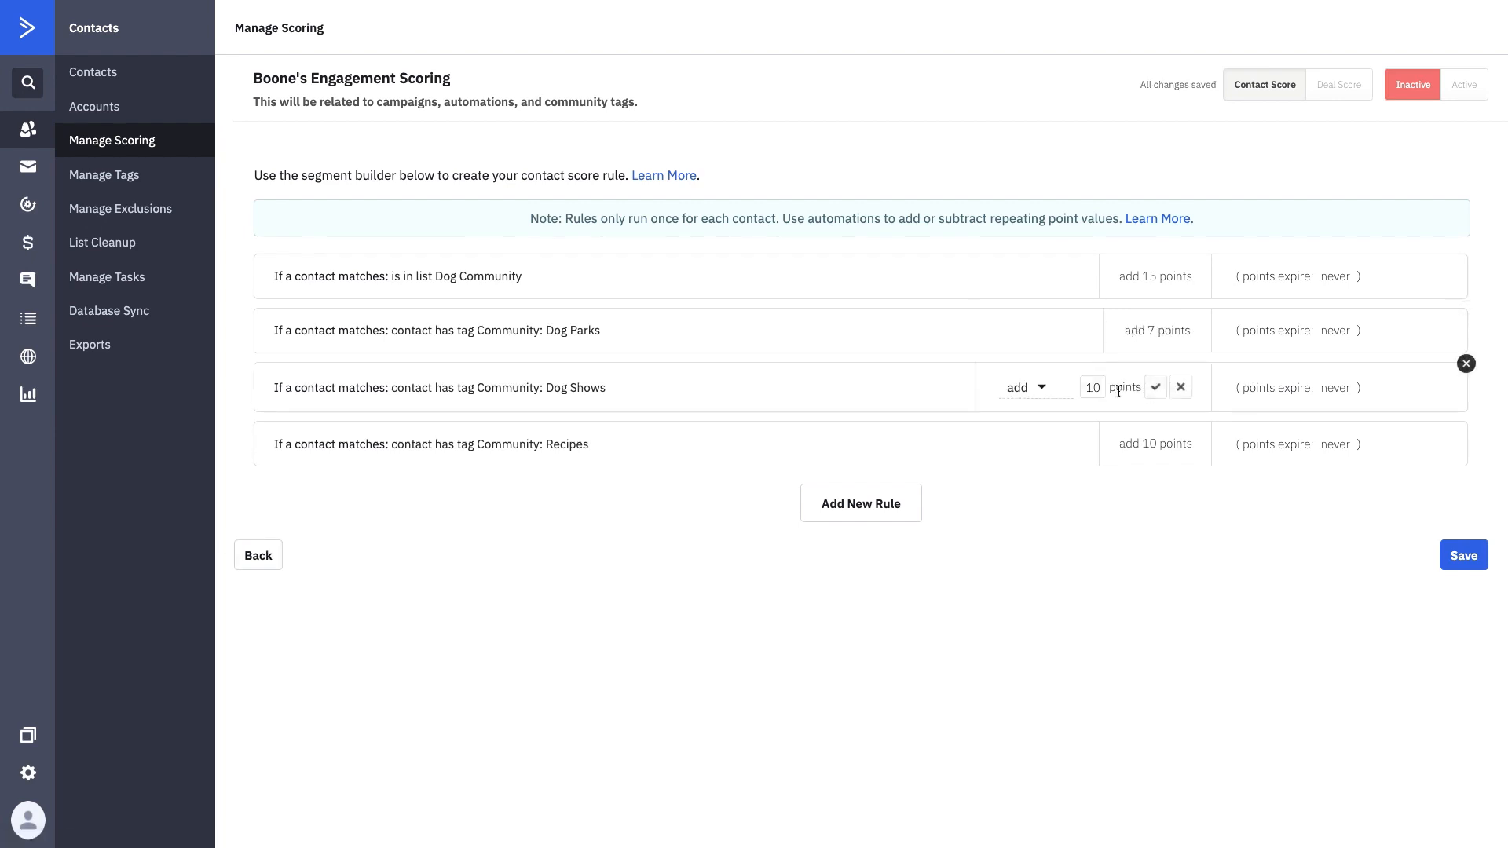
left_click_drag(1119, 391, 1081, 391)
type("7")
left_click(1155, 387)
left_click(1170, 441)
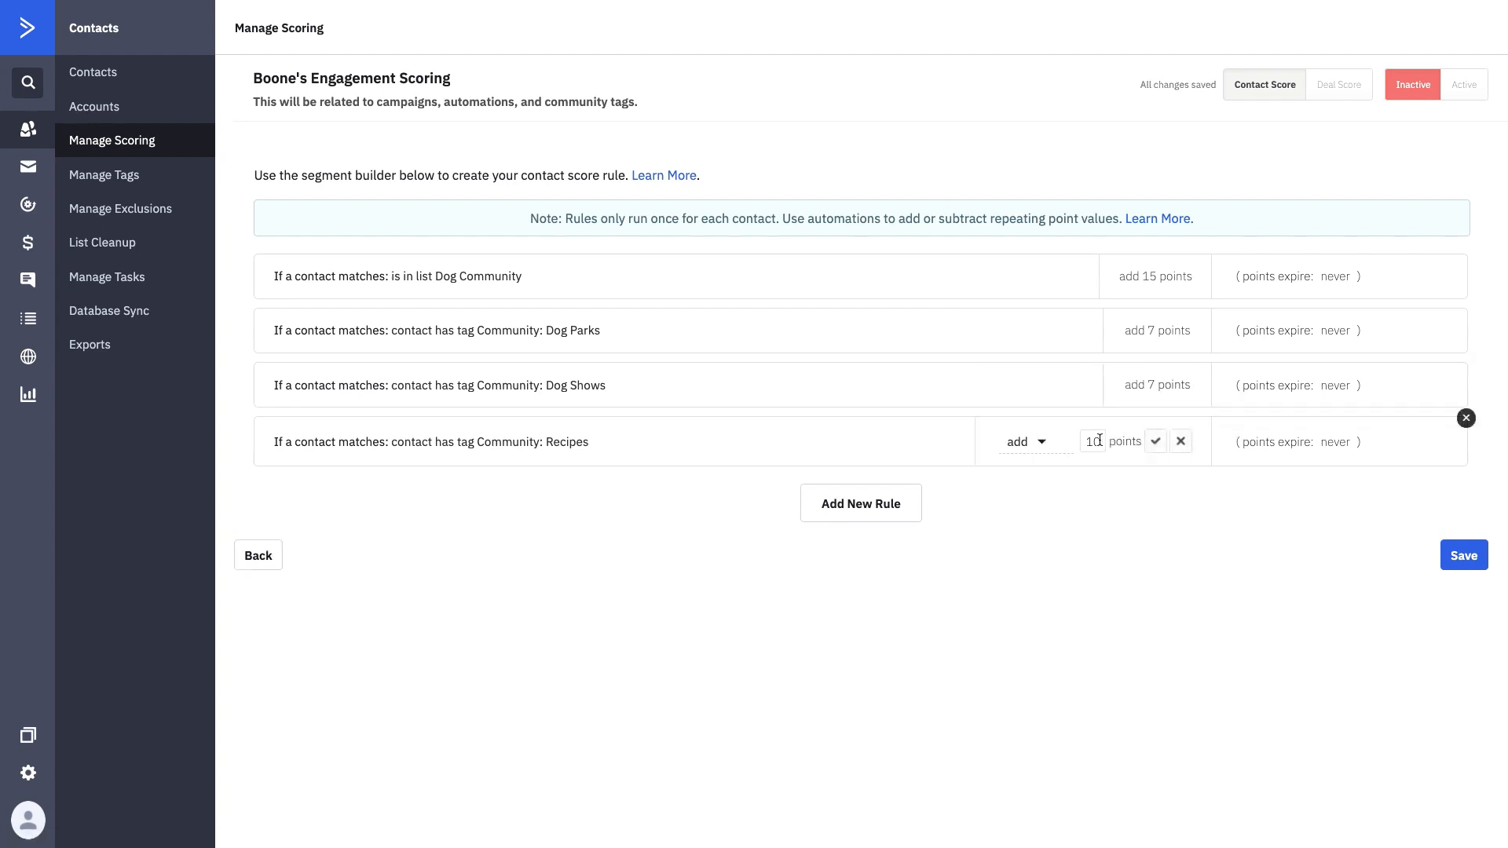
left_click_drag(1107, 442, 1073, 440)
type("7")
left_click(1155, 443)
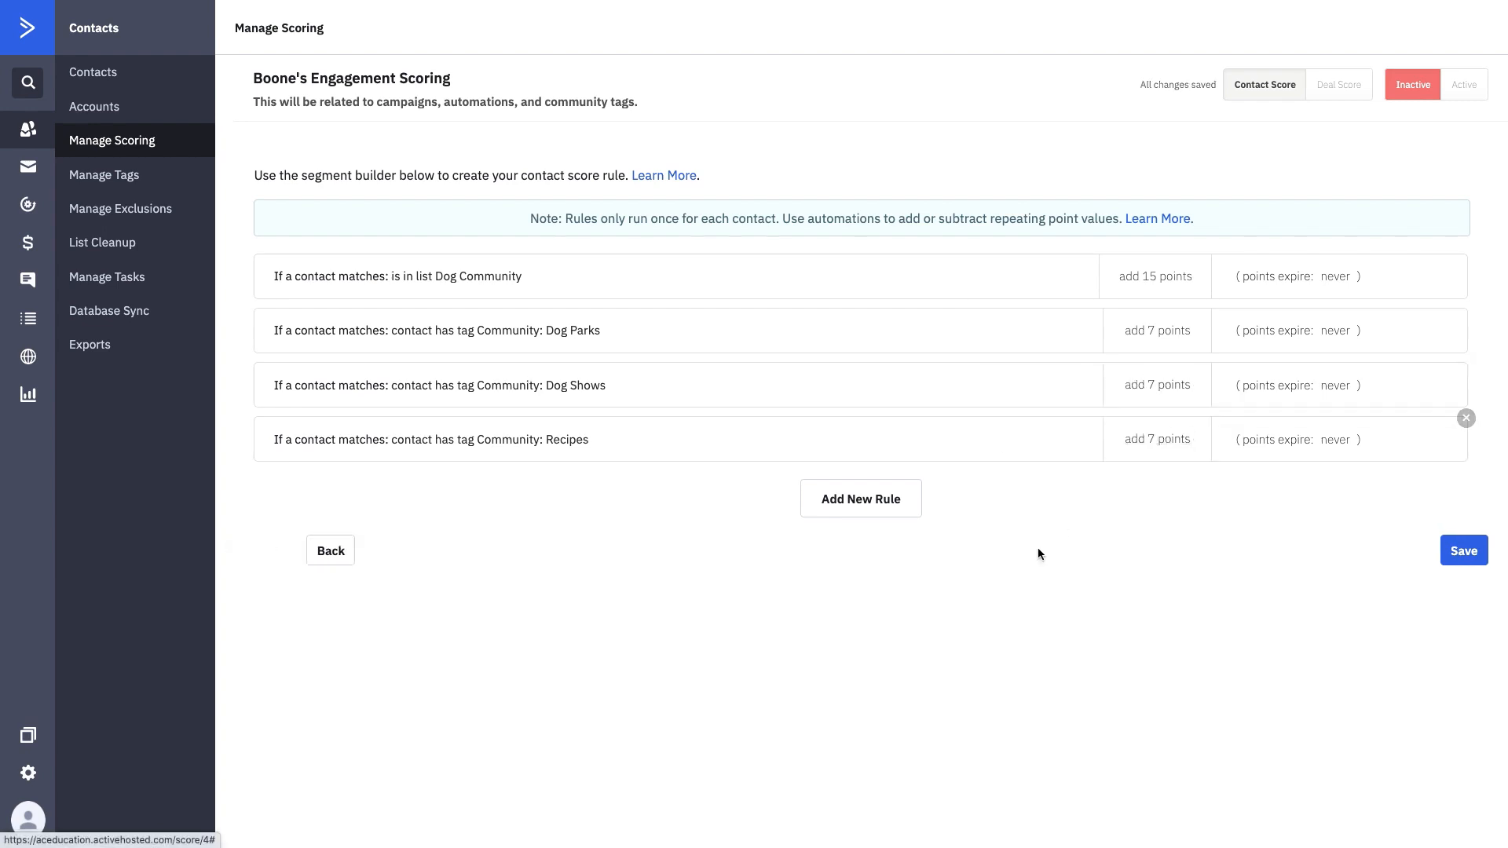
left_click(882, 516)
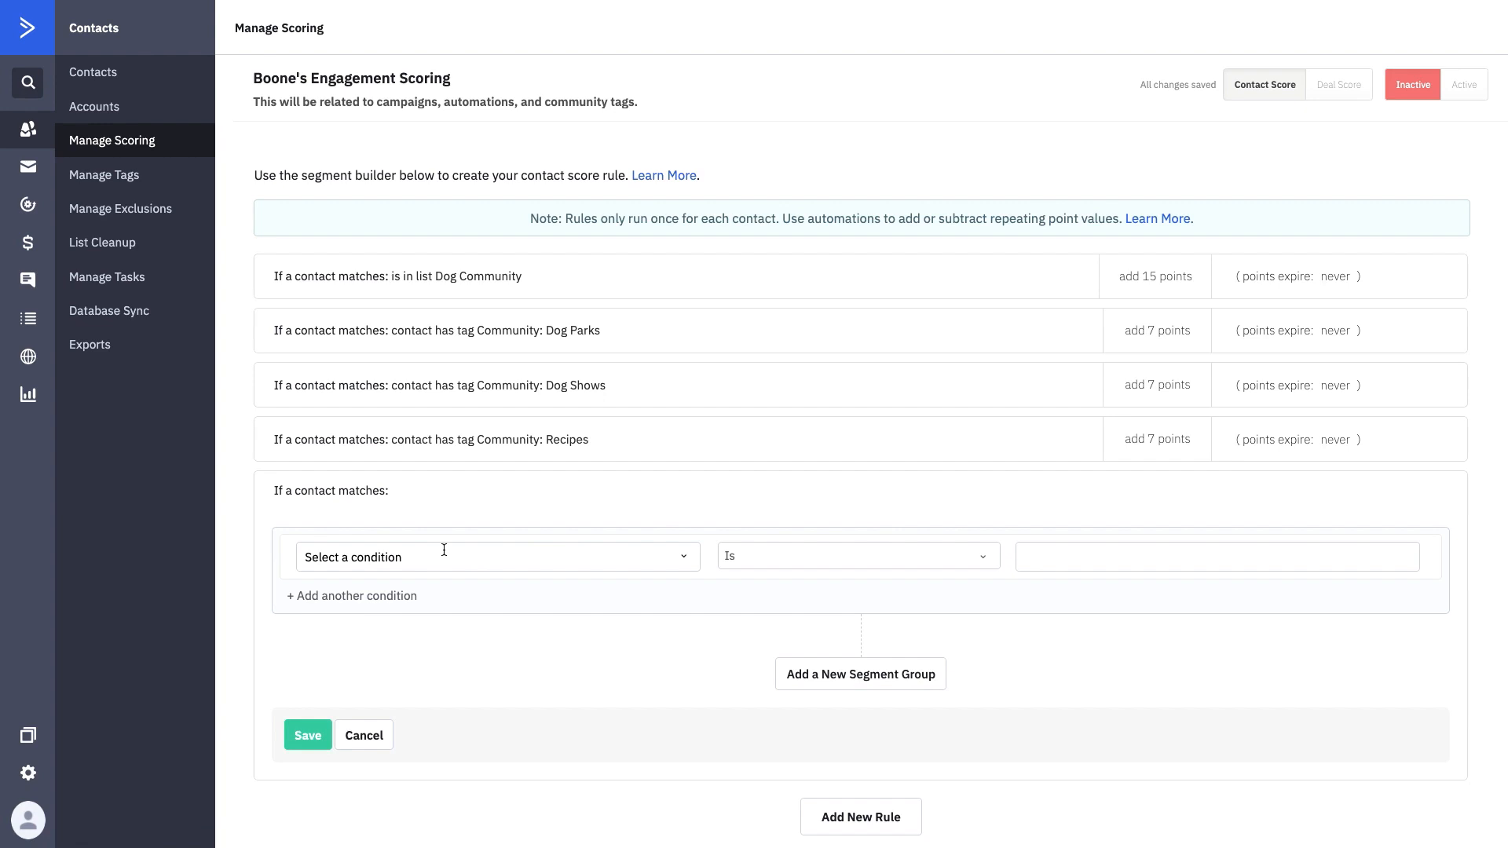
scroll(444, 549, "down", 2)
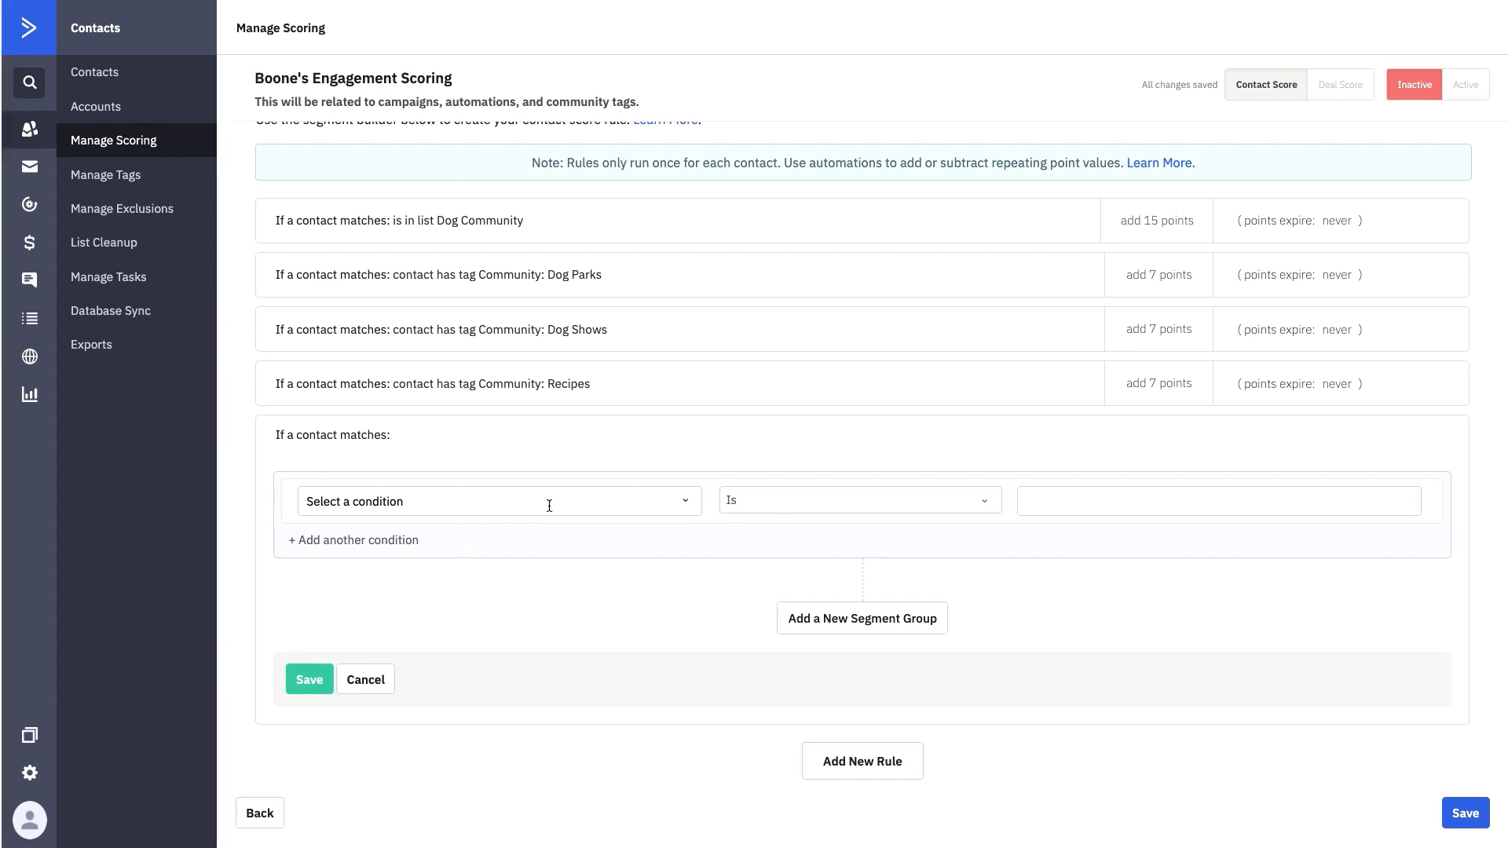
left_click(589, 499)
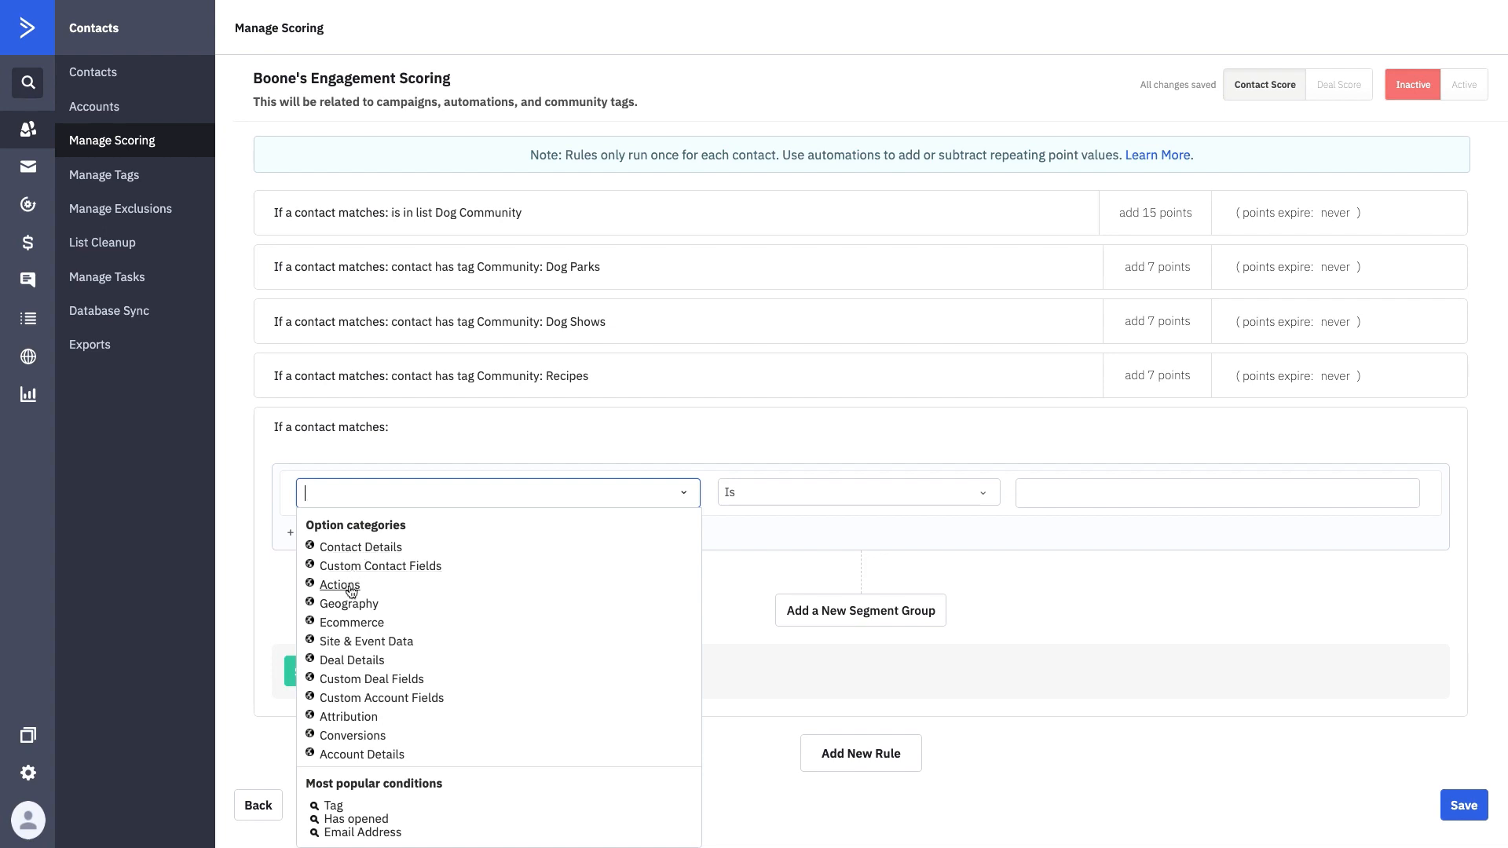
left_click(371, 644)
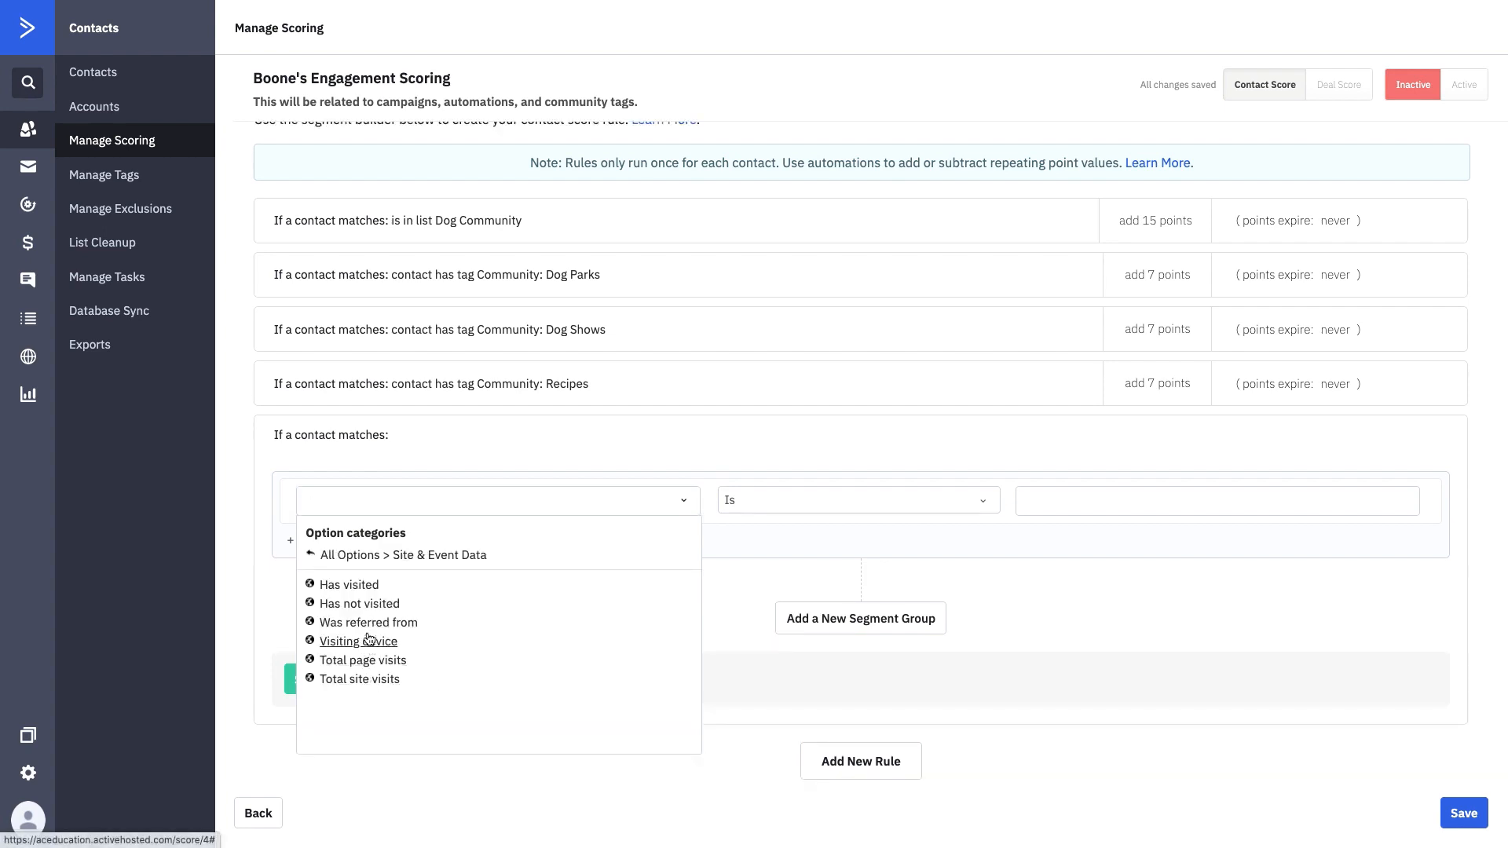
left_click(366, 588)
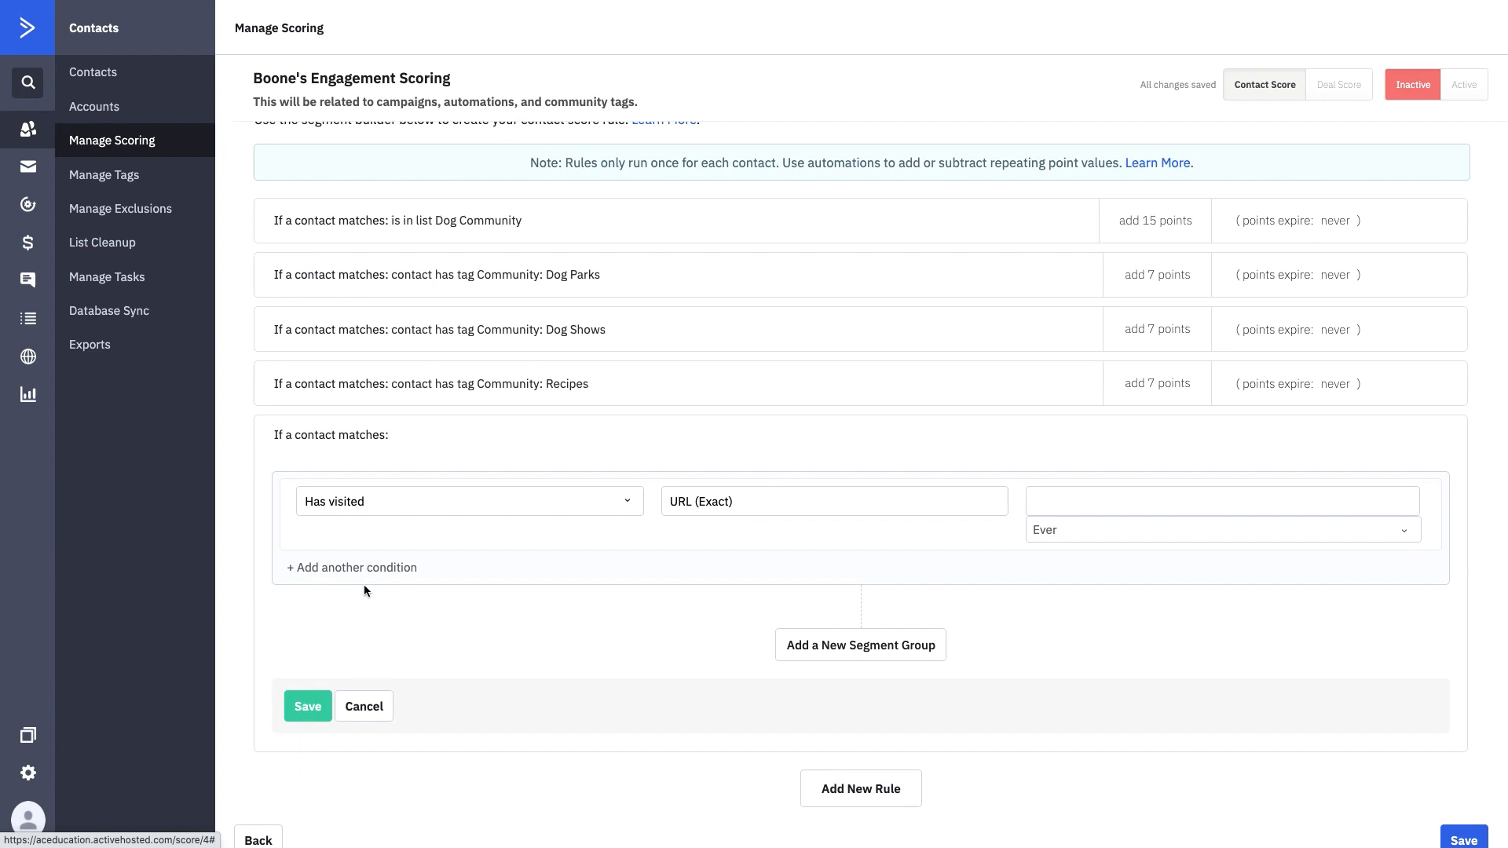
left_click(1052, 493)
type("www")
key("BackSpace")
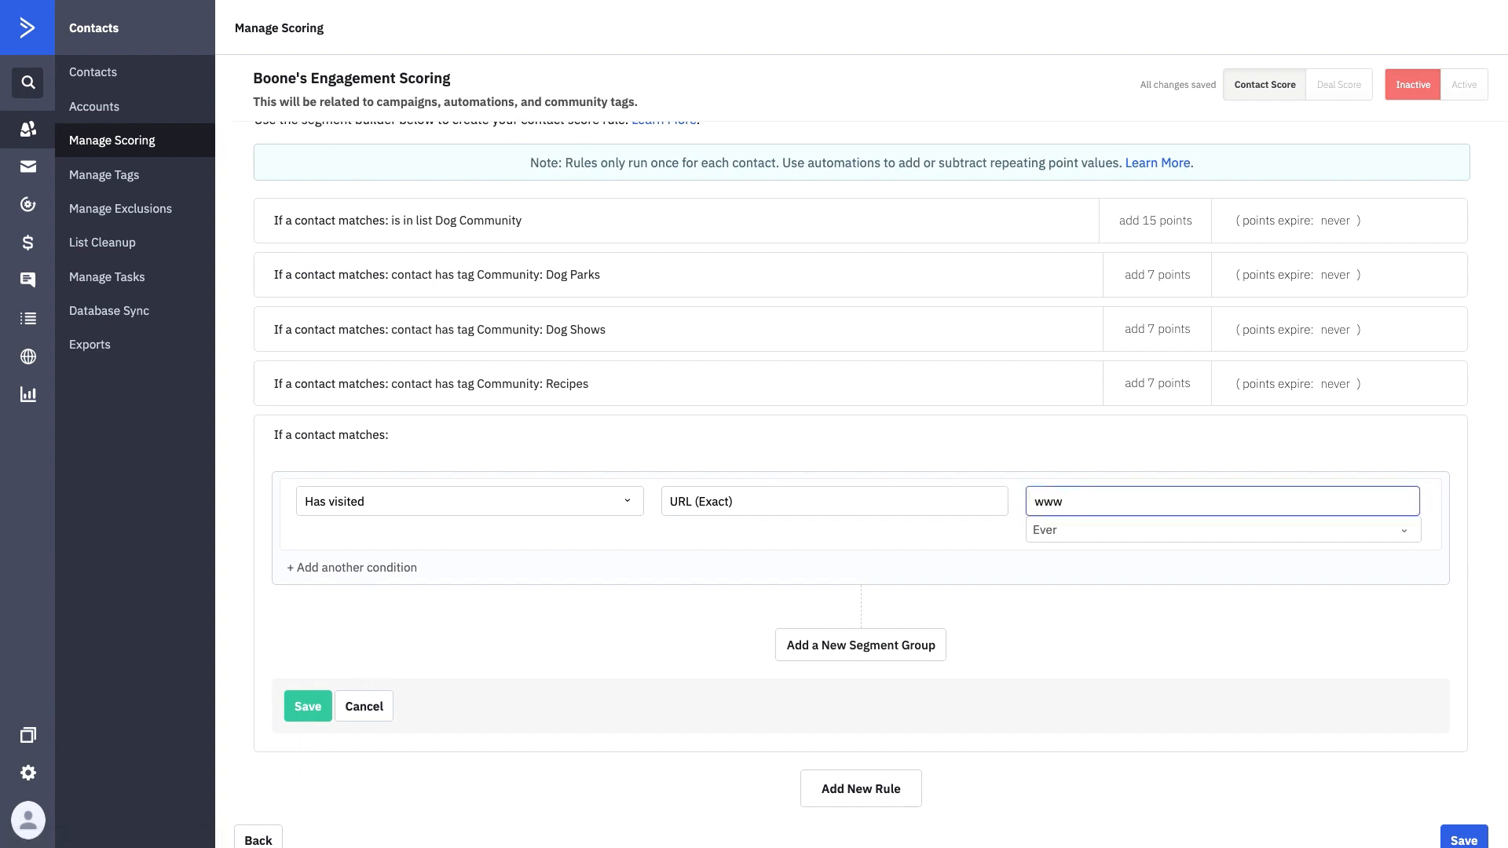
type(".boonesbandanas.com/comm")
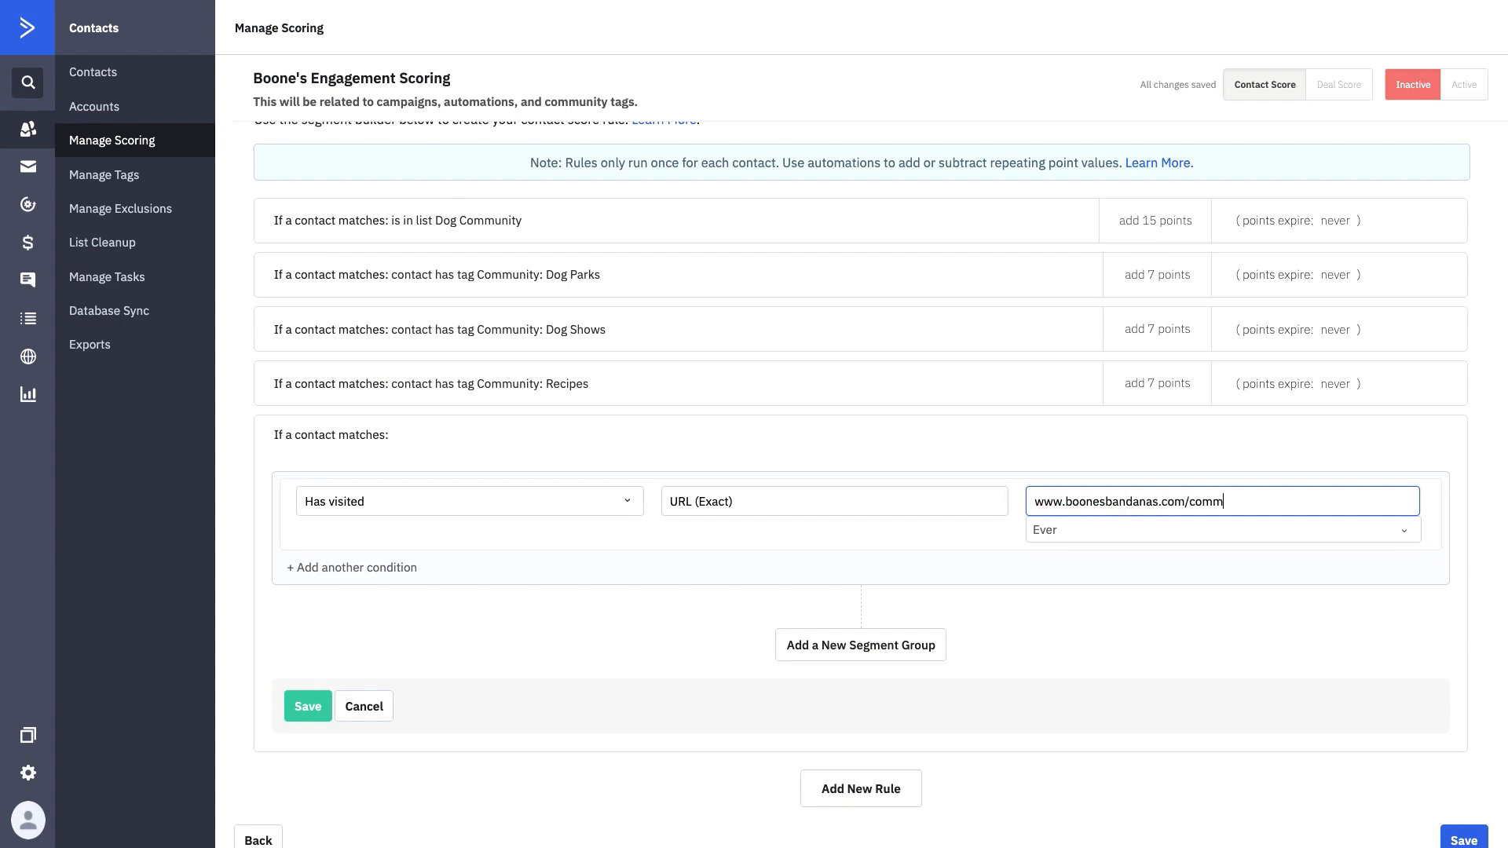
type("unity")
left_click(1051, 537)
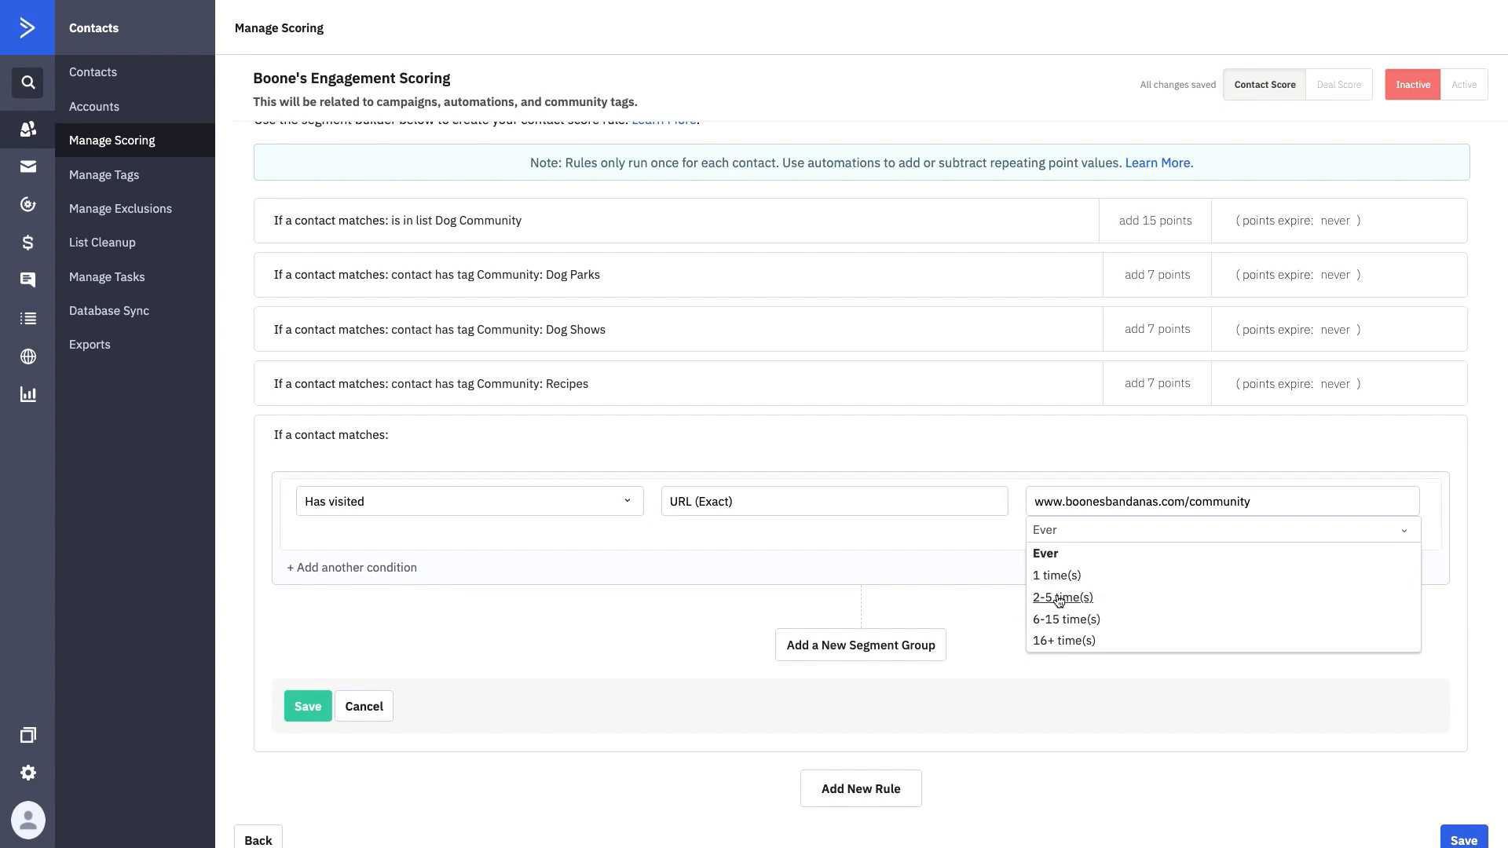
left_click(1035, 561)
left_click(307, 706)
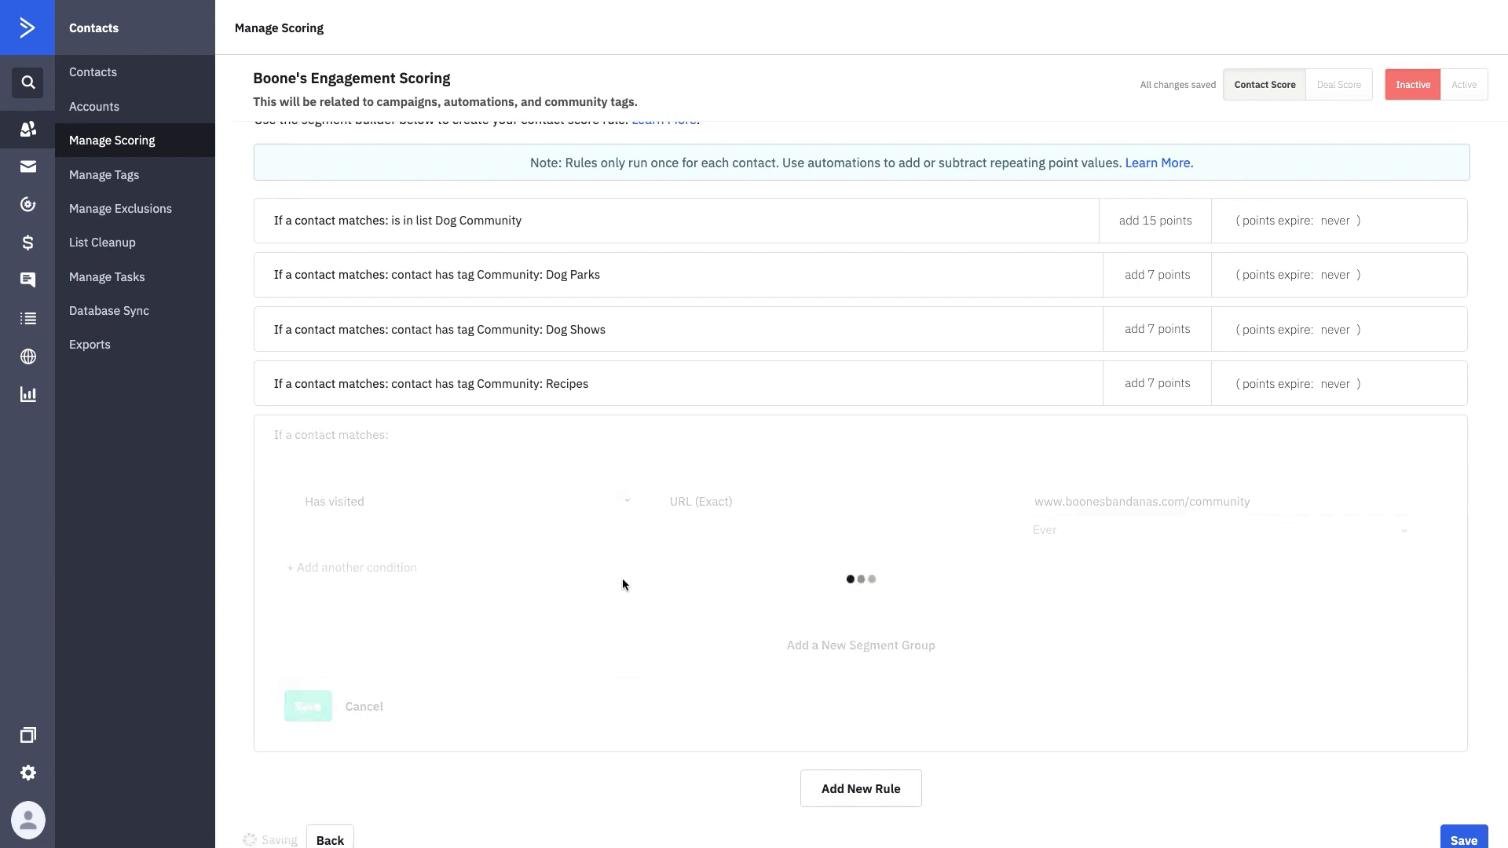
- Change the community page visit rule from 10 to 5 points
left_click(1141, 488)
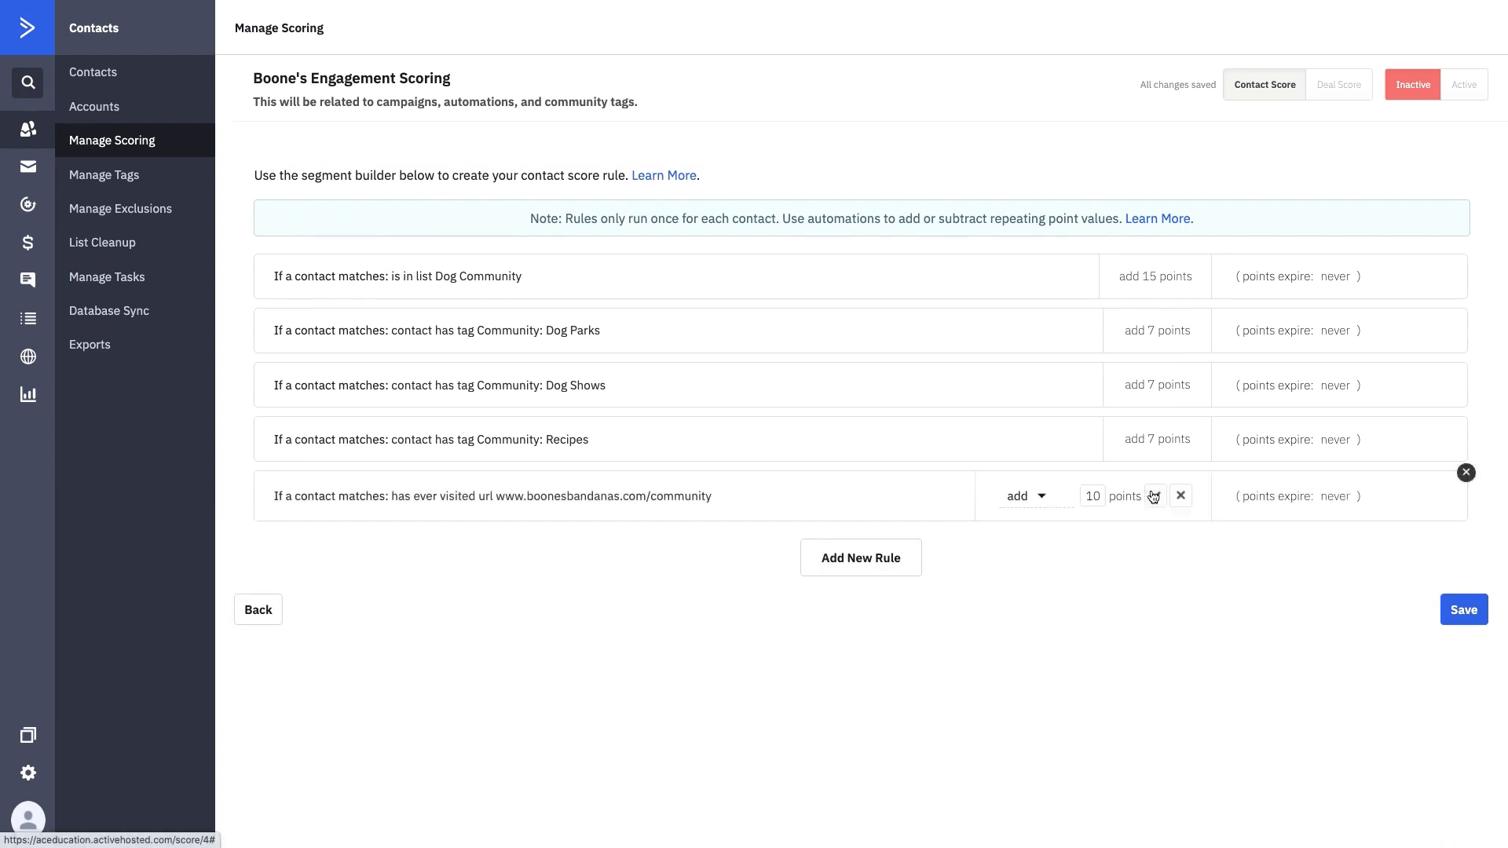
double_click(1089, 498)
type("5")
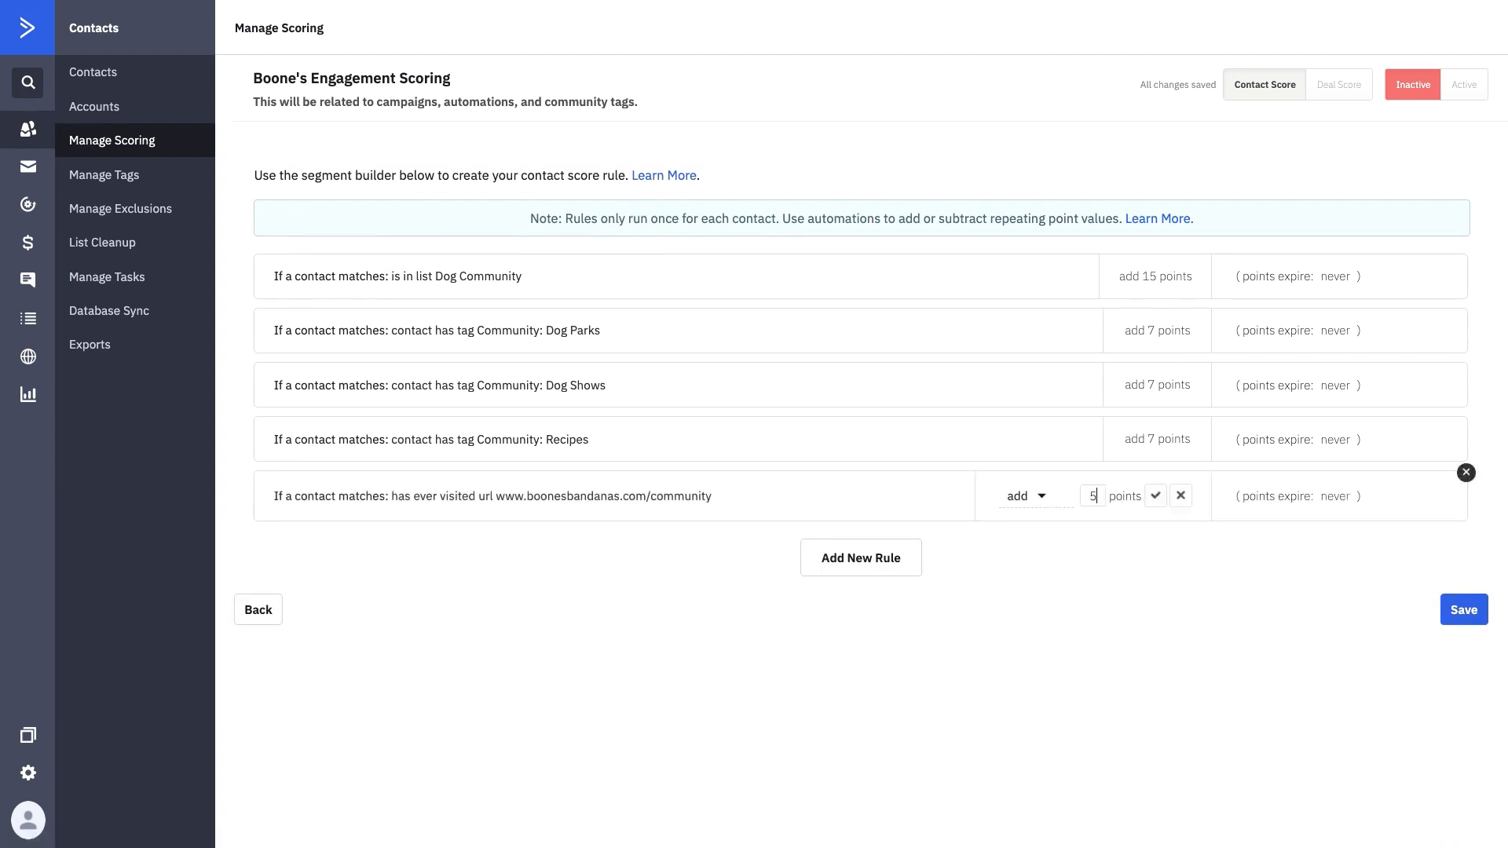
left_click(1161, 501)
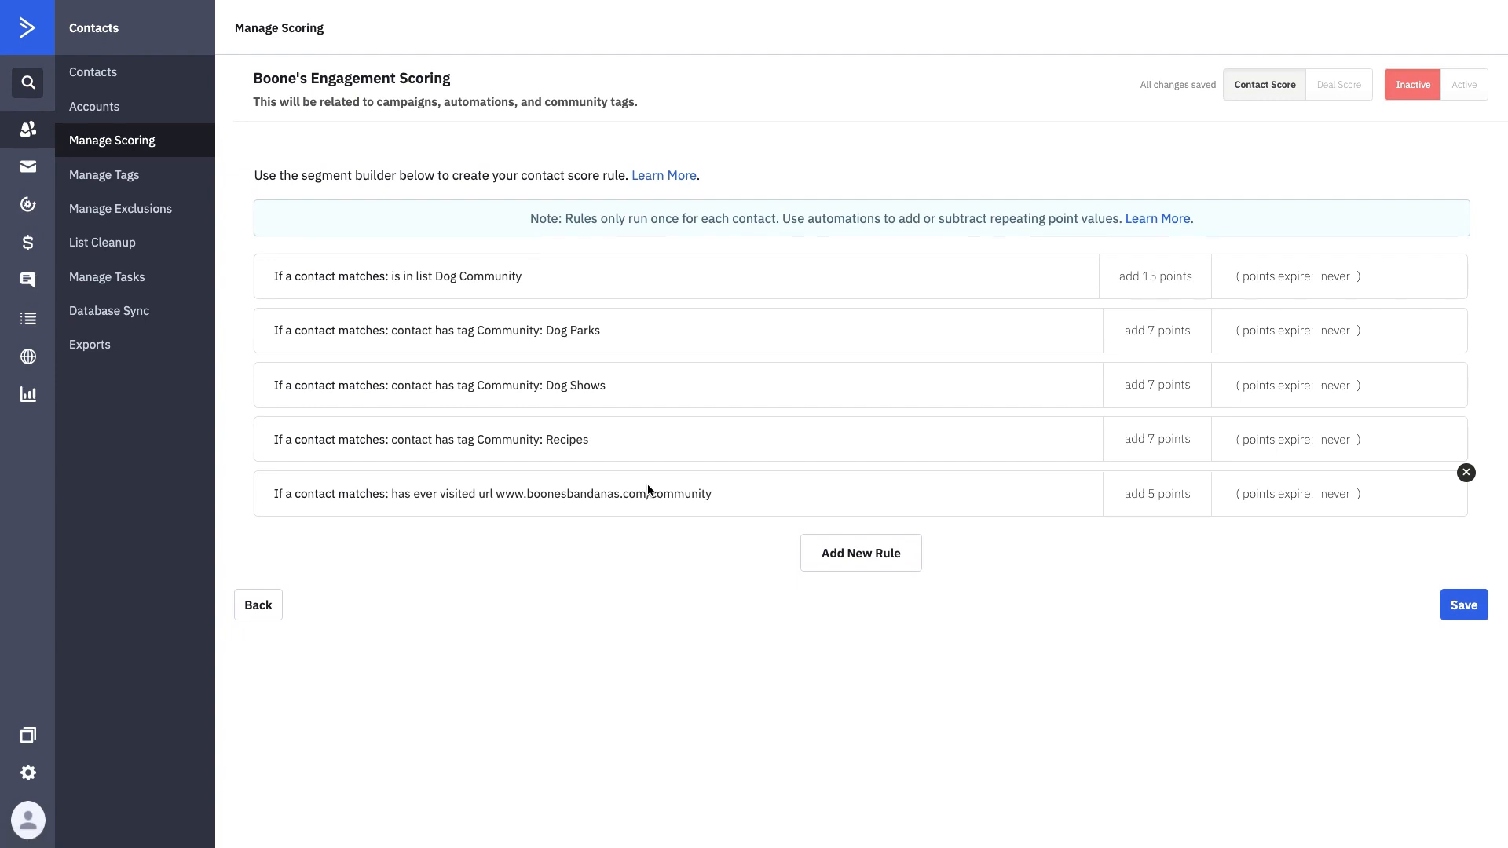
- Start a new rule using the Actions condition 'Has clicked on a link'
left_click(888, 565)
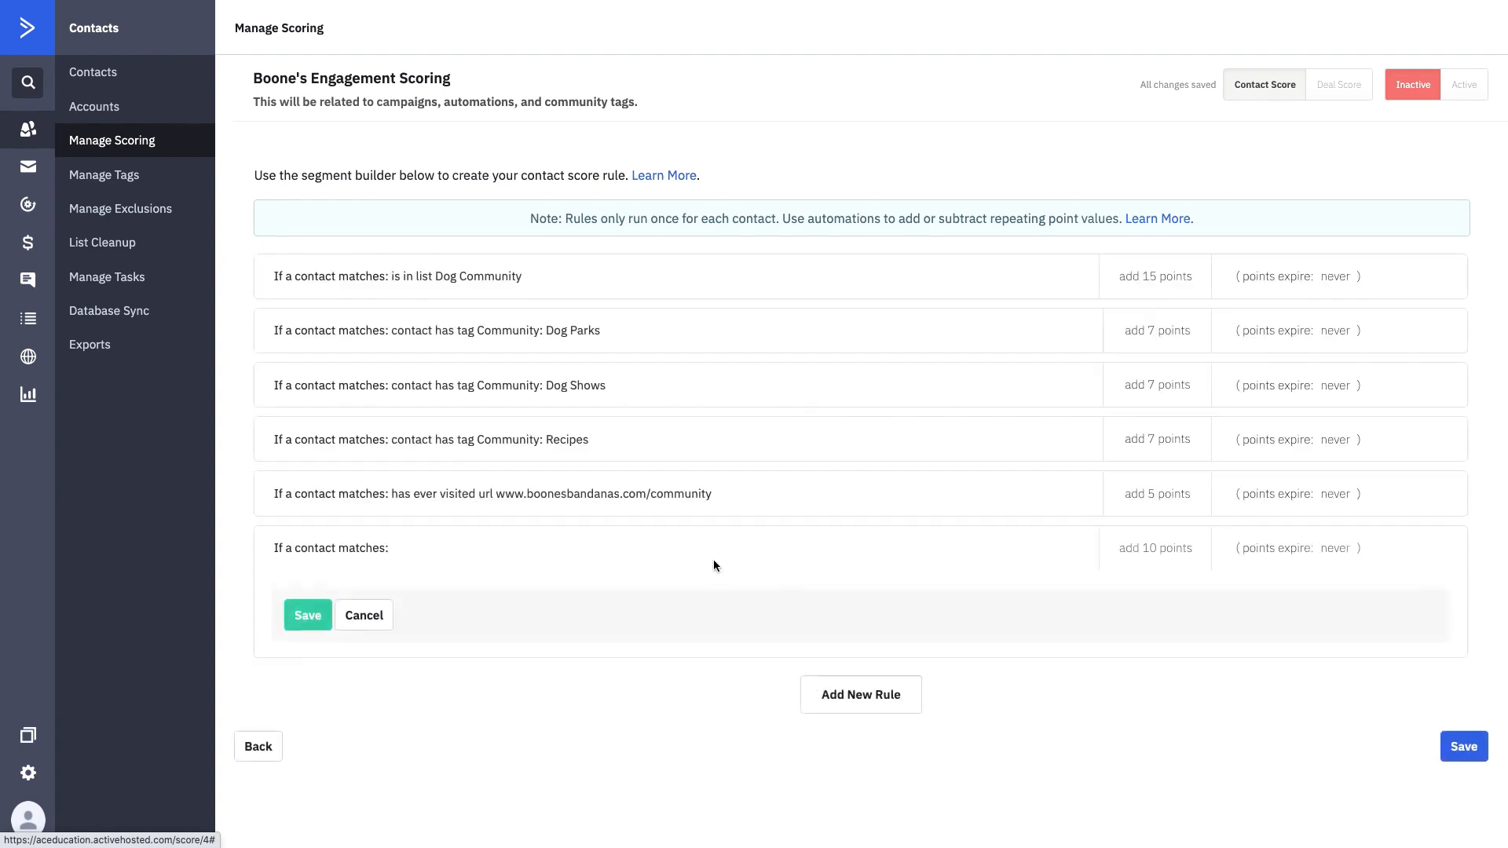
scroll(452, 594, "down", 3)
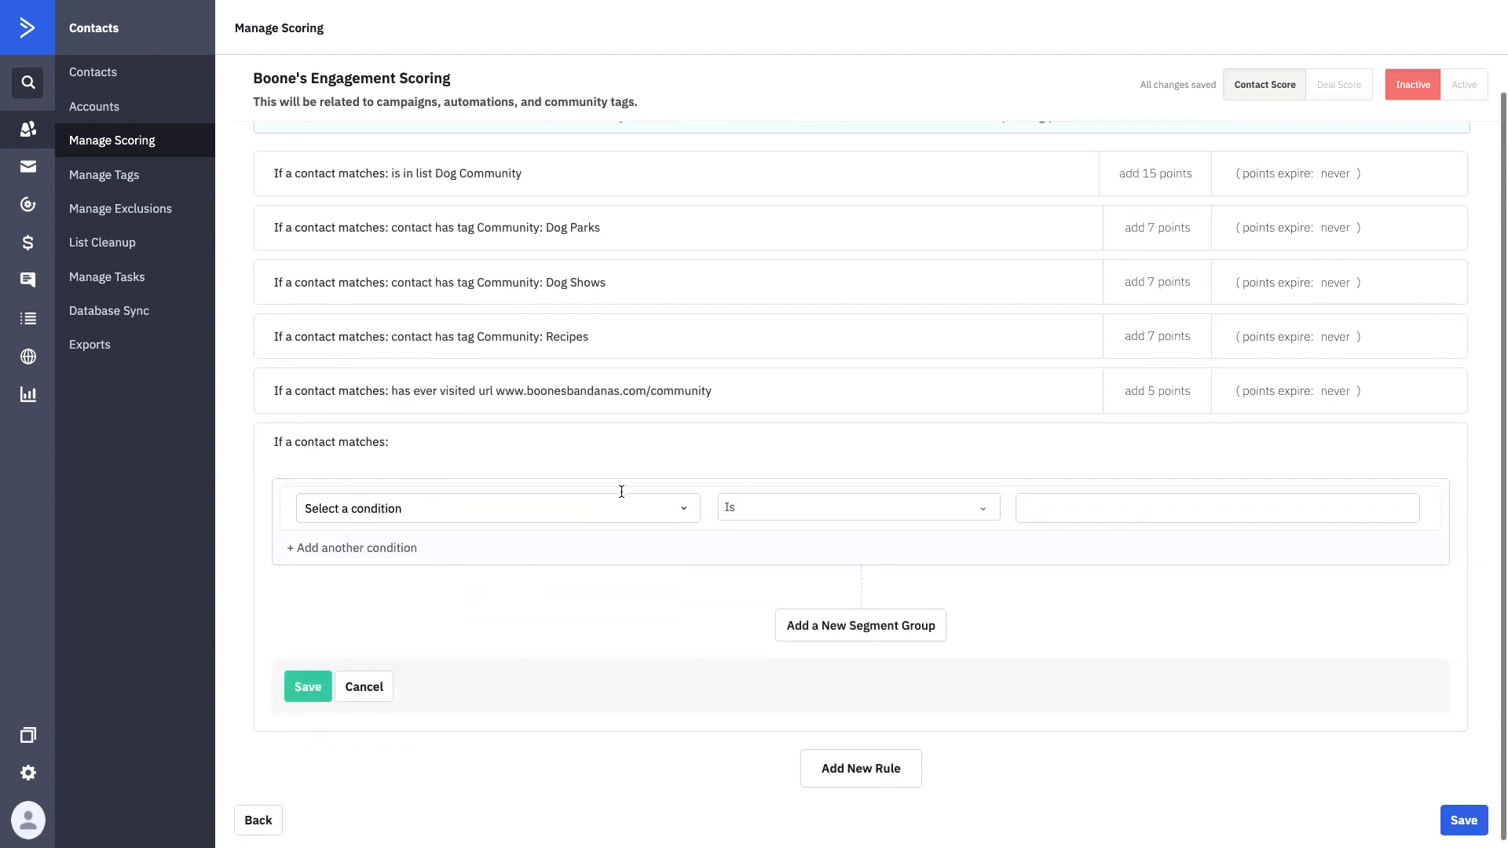
left_click(625, 520)
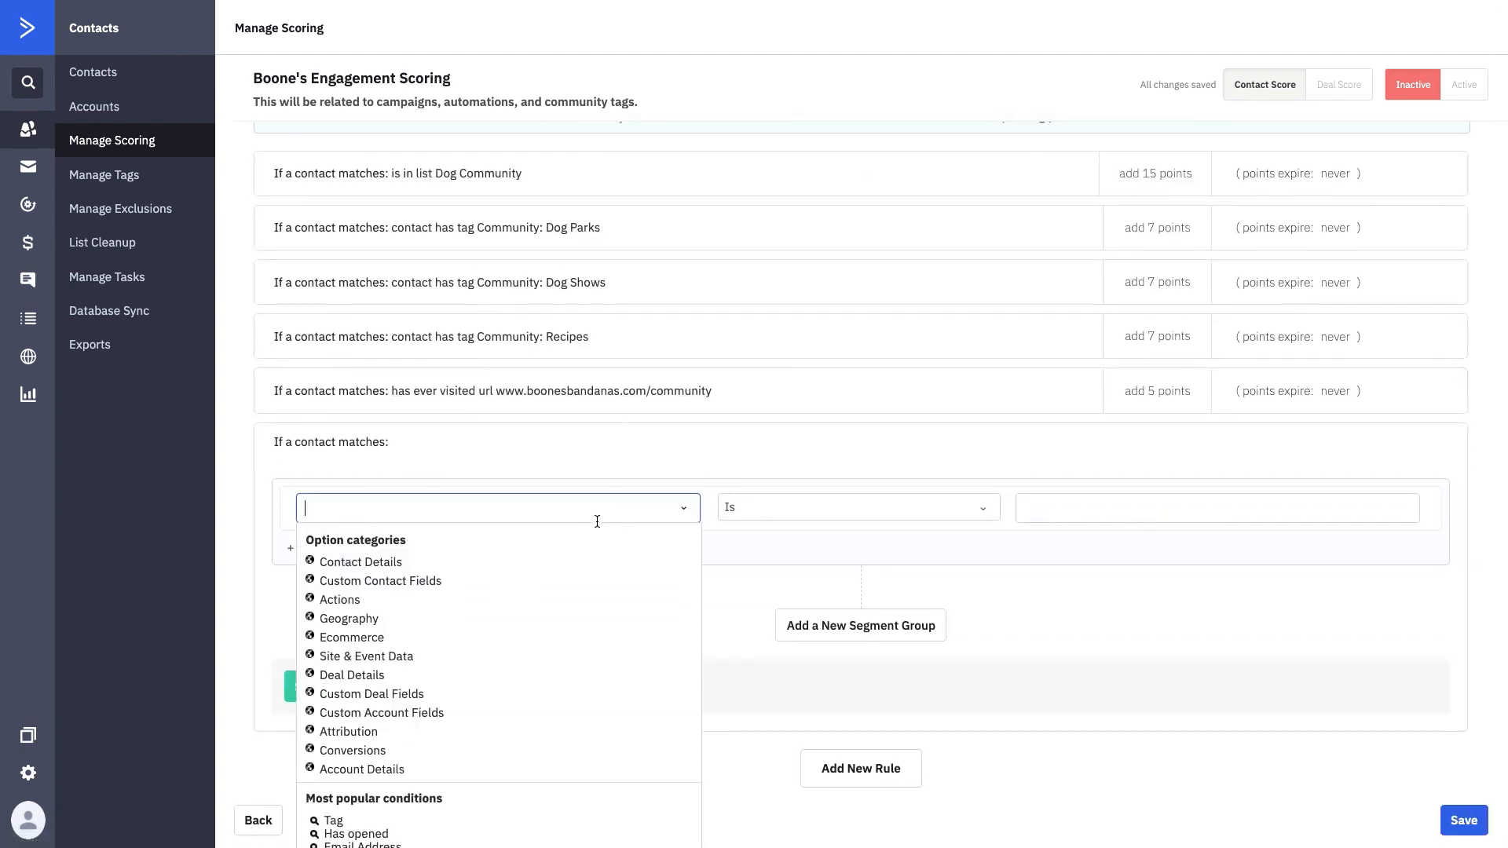
left_click(350, 640)
scroll(404, 653, "down", 6)
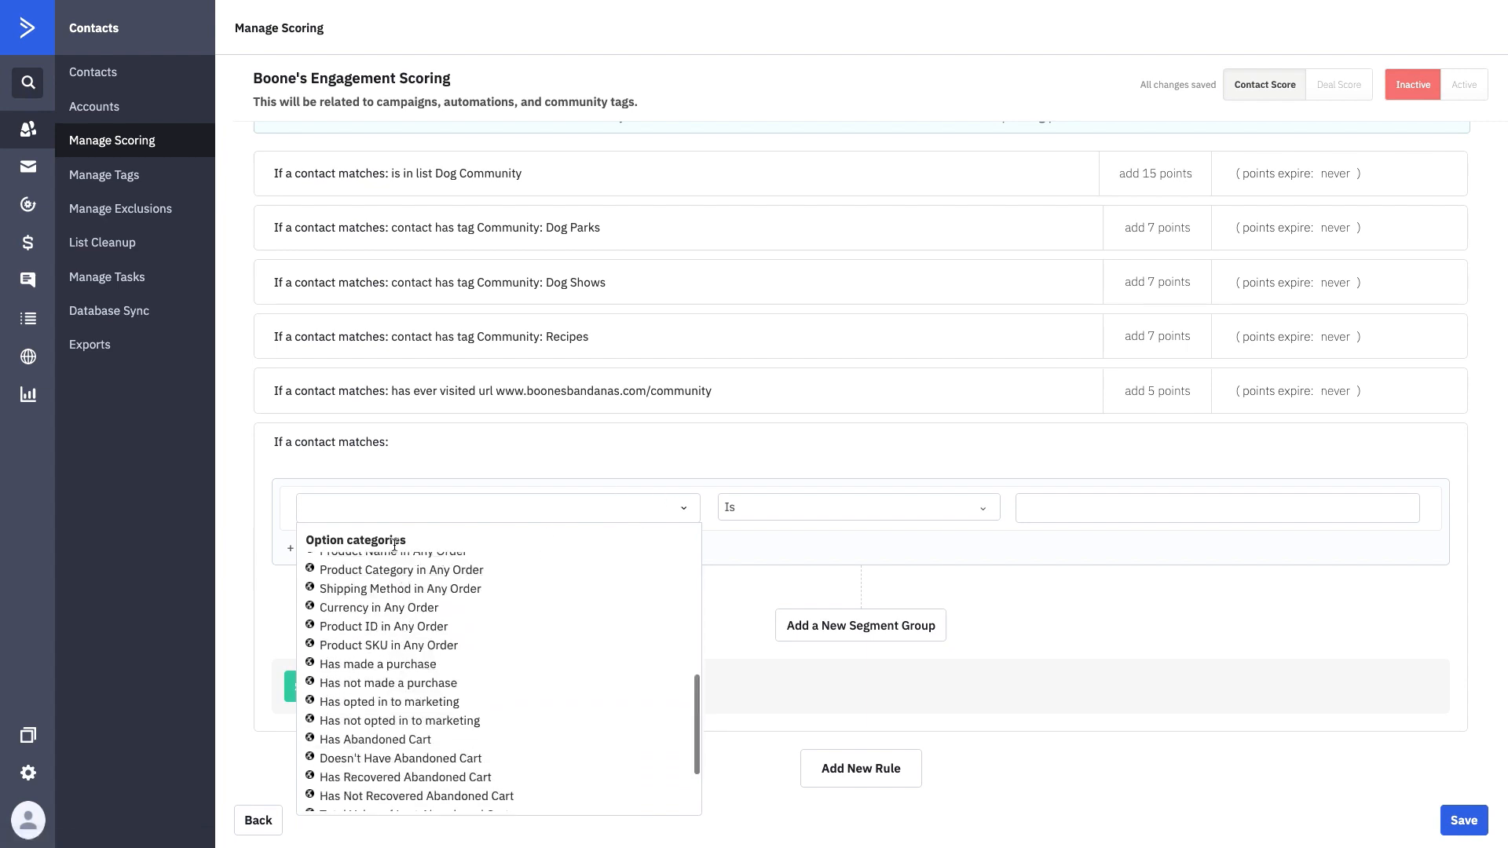
scroll(403, 541, "up", 3)
scroll(403, 543, "down", 2)
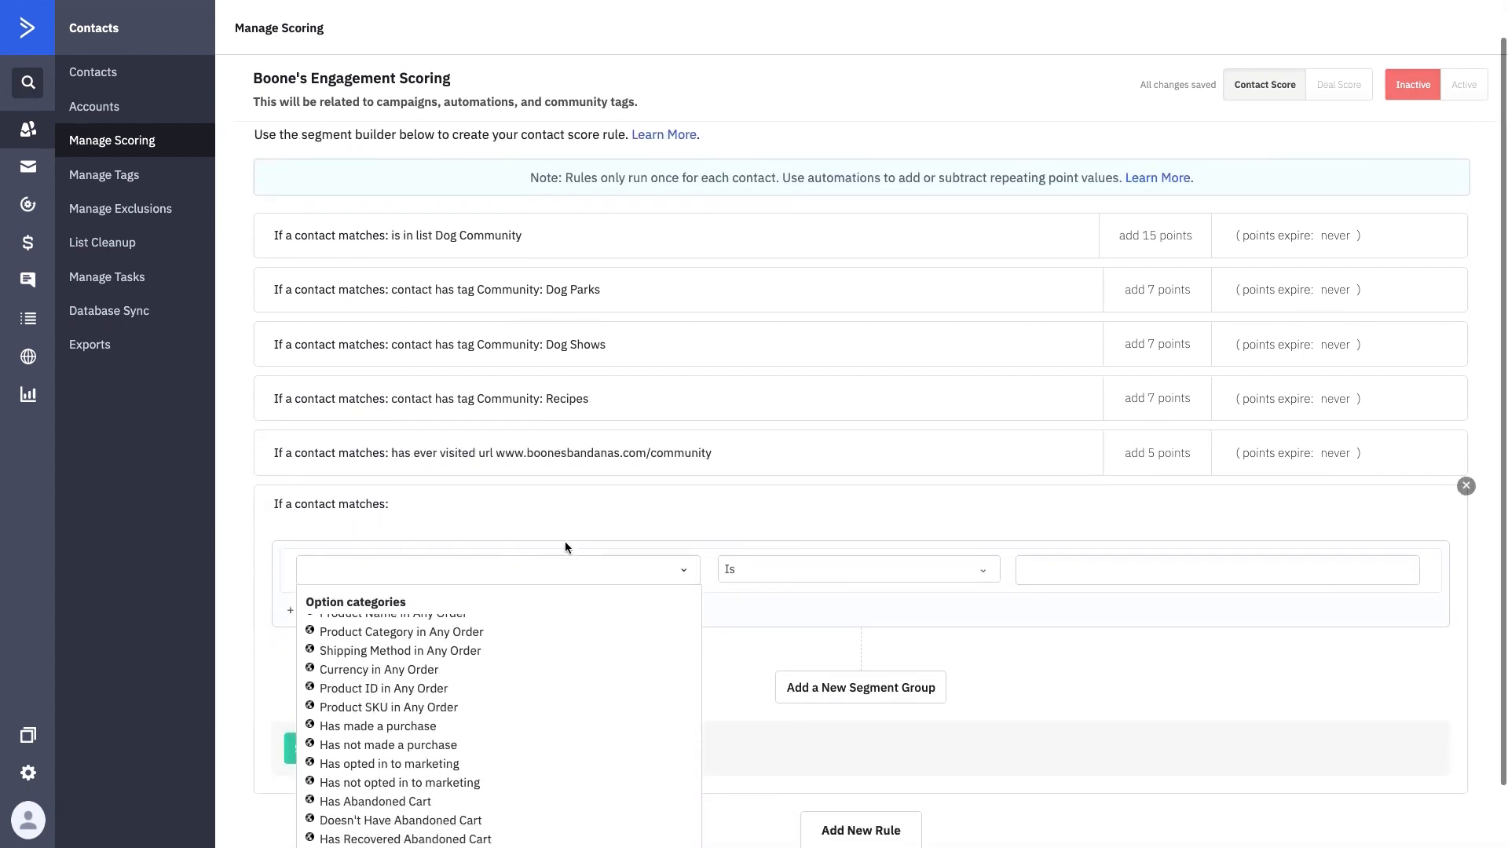
left_click(685, 541)
left_click(572, 537)
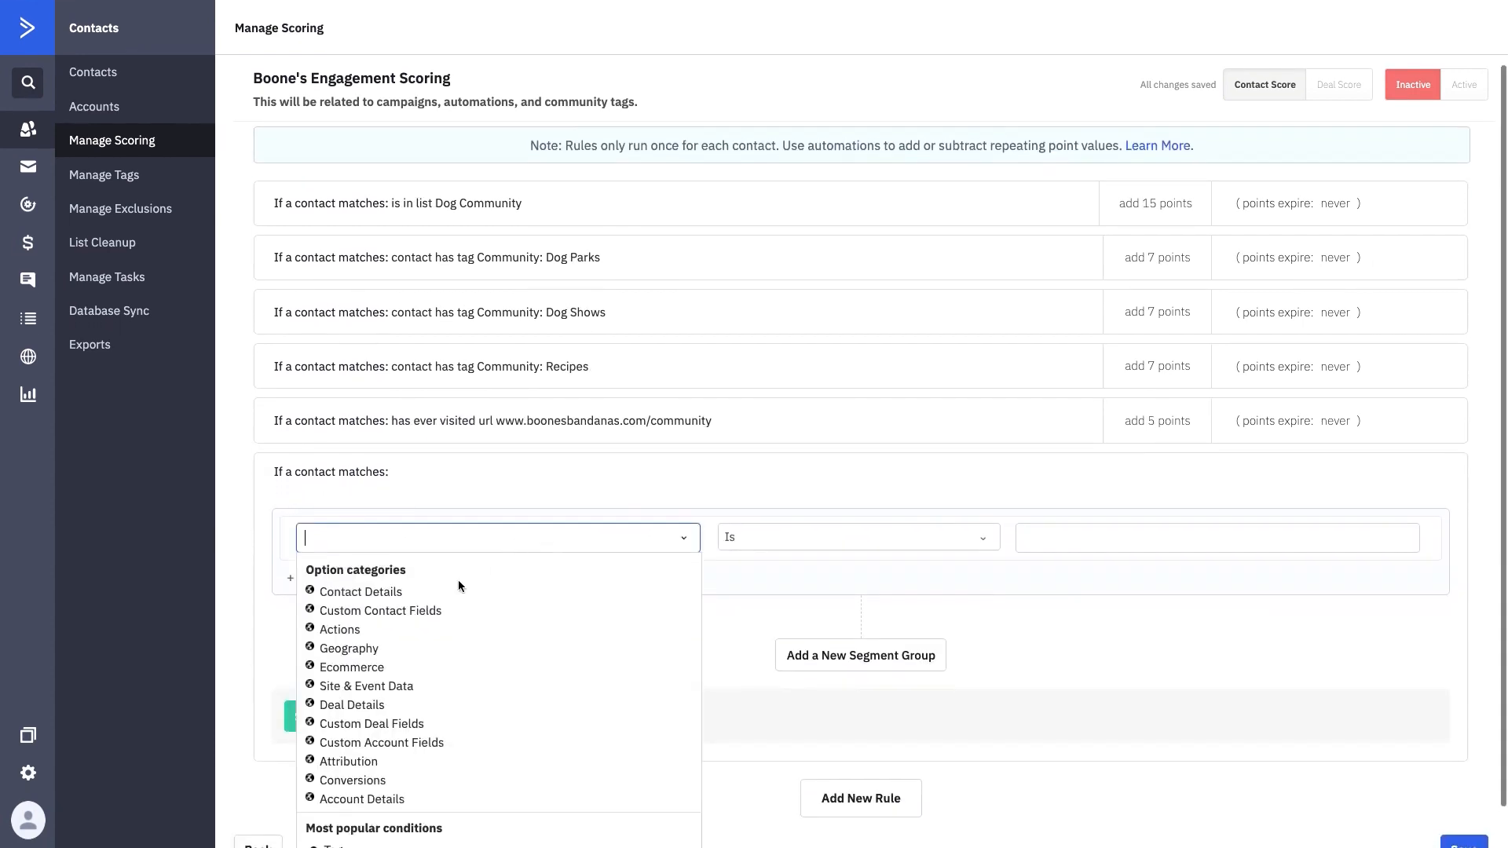
scroll(364, 734, "down", 1)
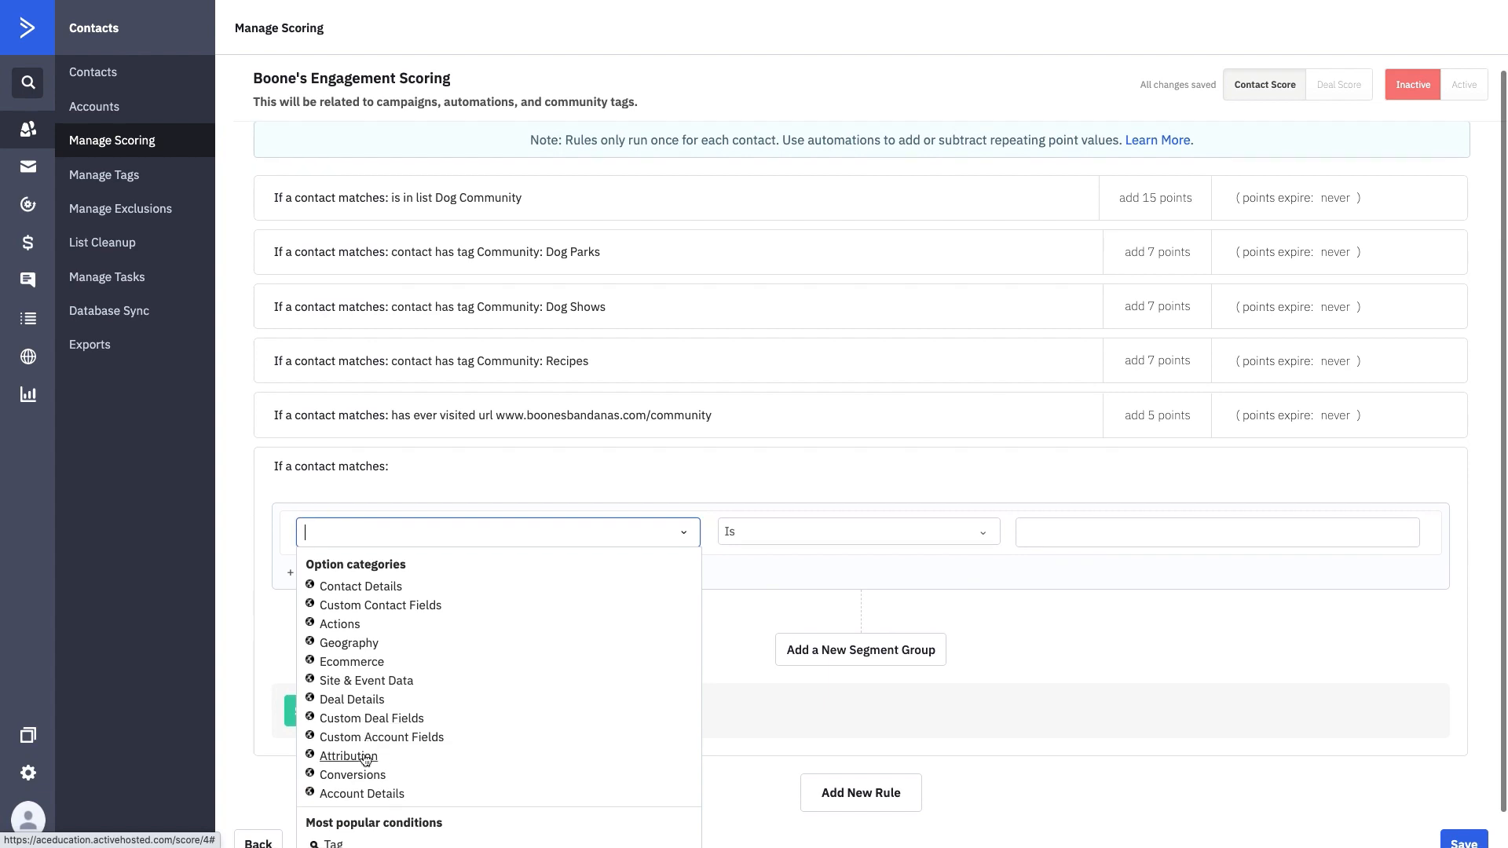
left_click(340, 625)
scroll(436, 672, "down", 1)
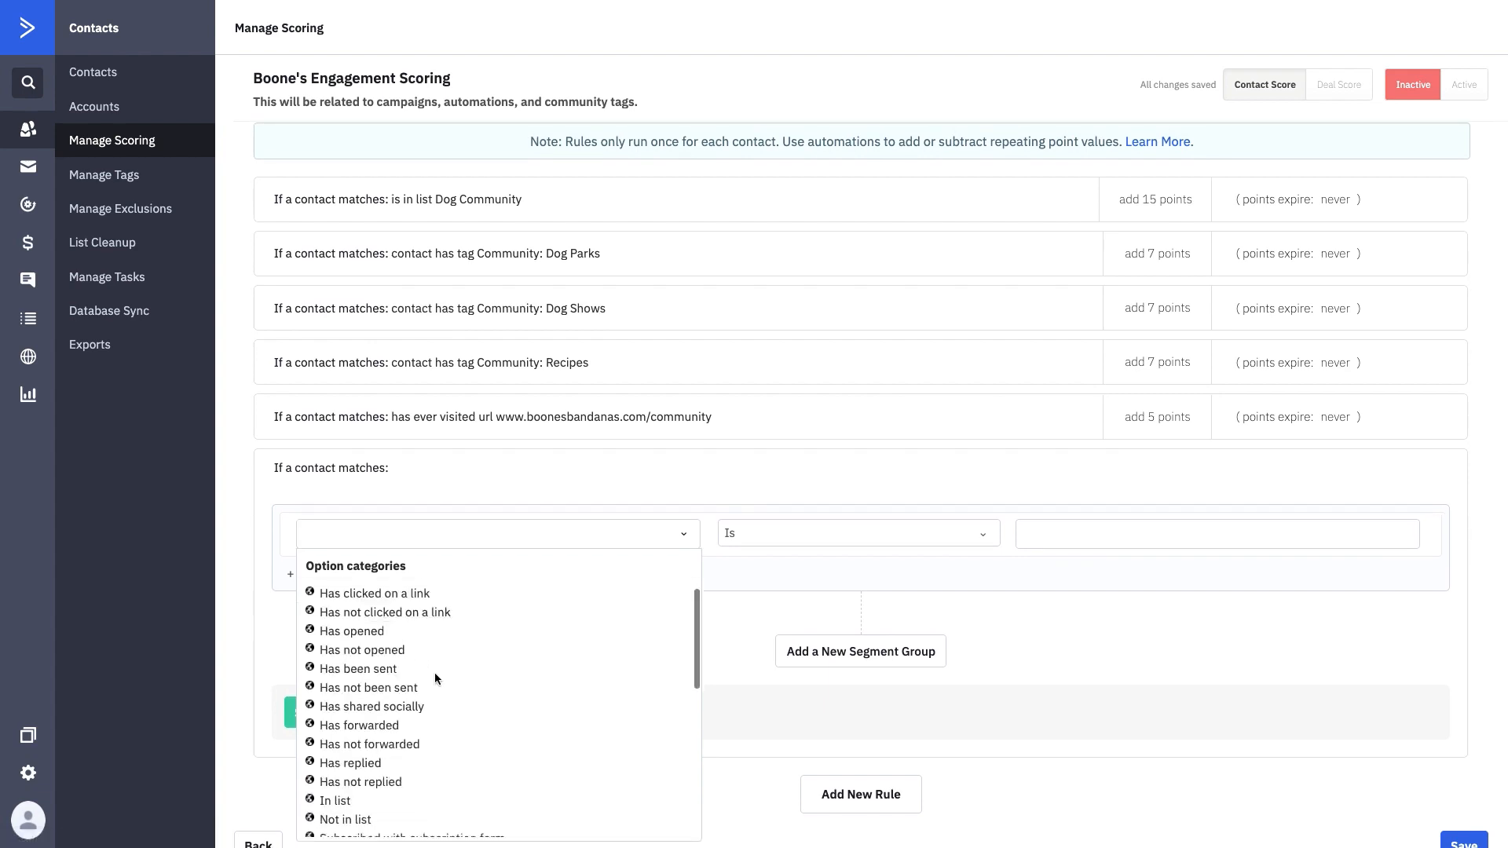
left_click(395, 595)
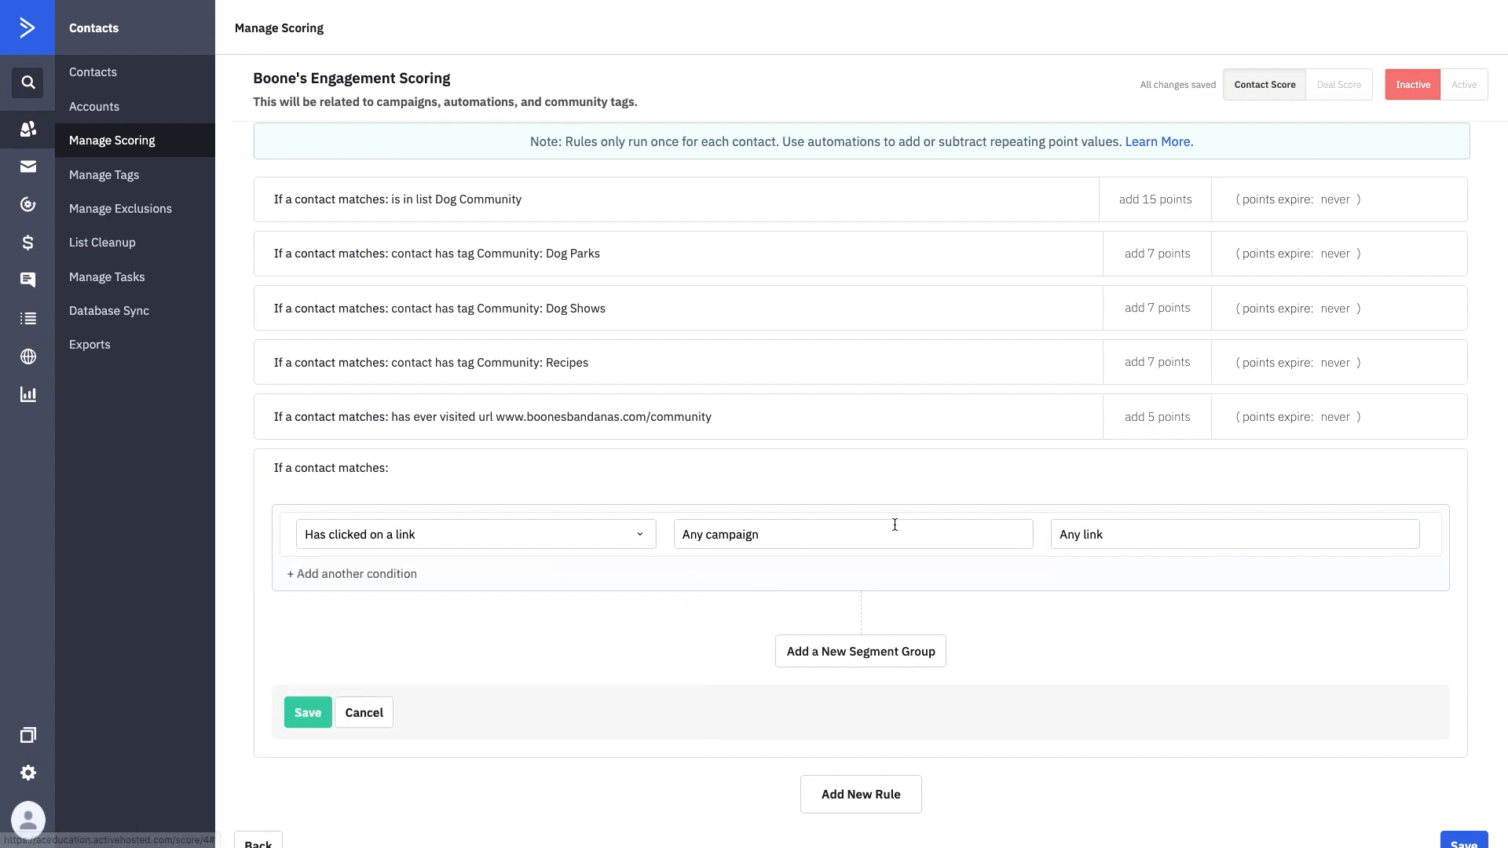
- Target the boones-bandanas.myshopify.com link in Summer Newsletter 2021 and save the rule
left_click(899, 525)
left_click(777, 581)
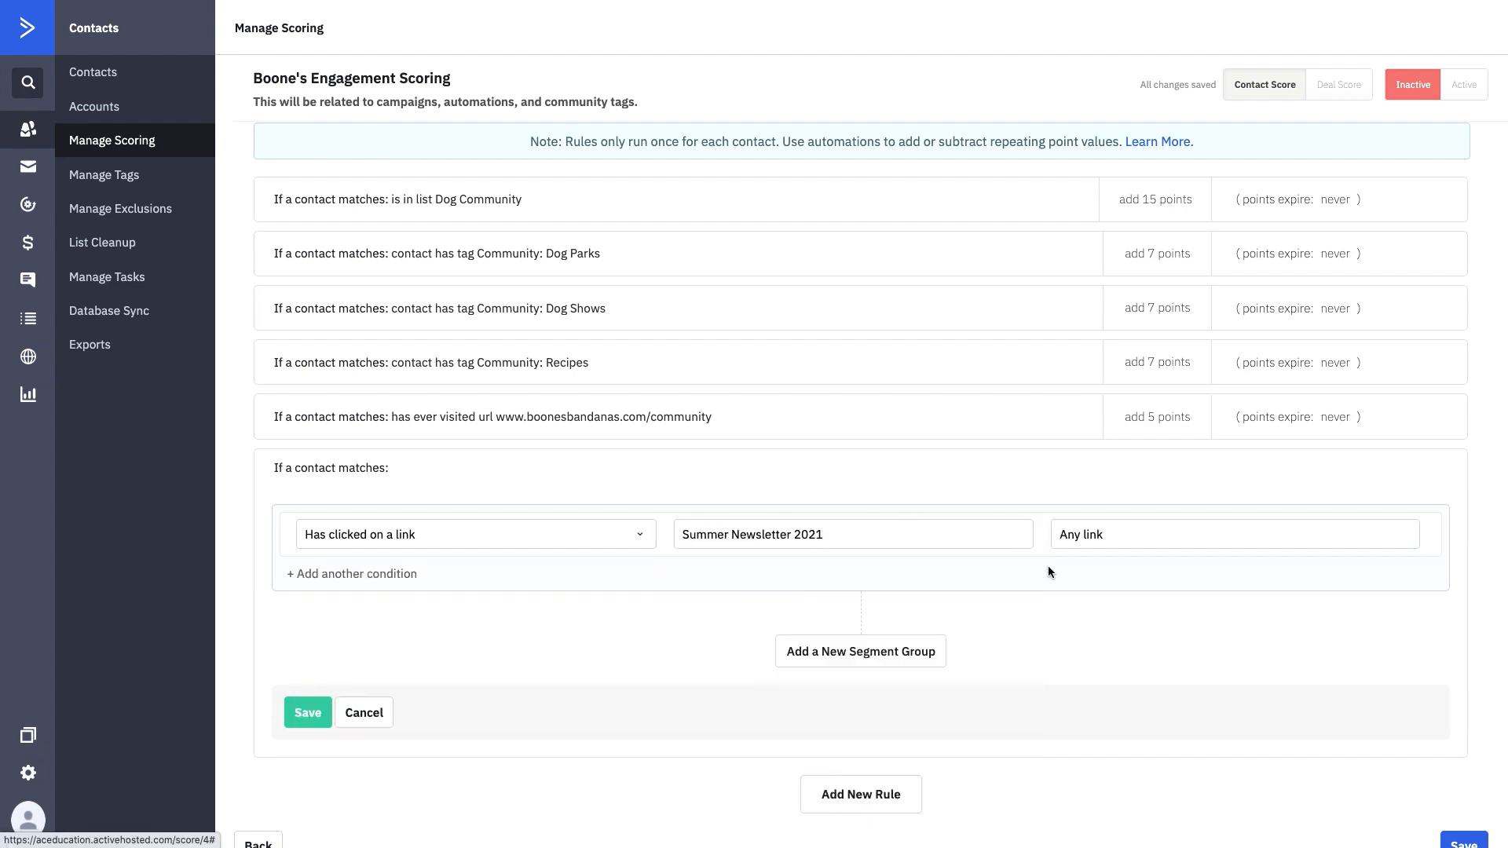
left_click(1121, 541)
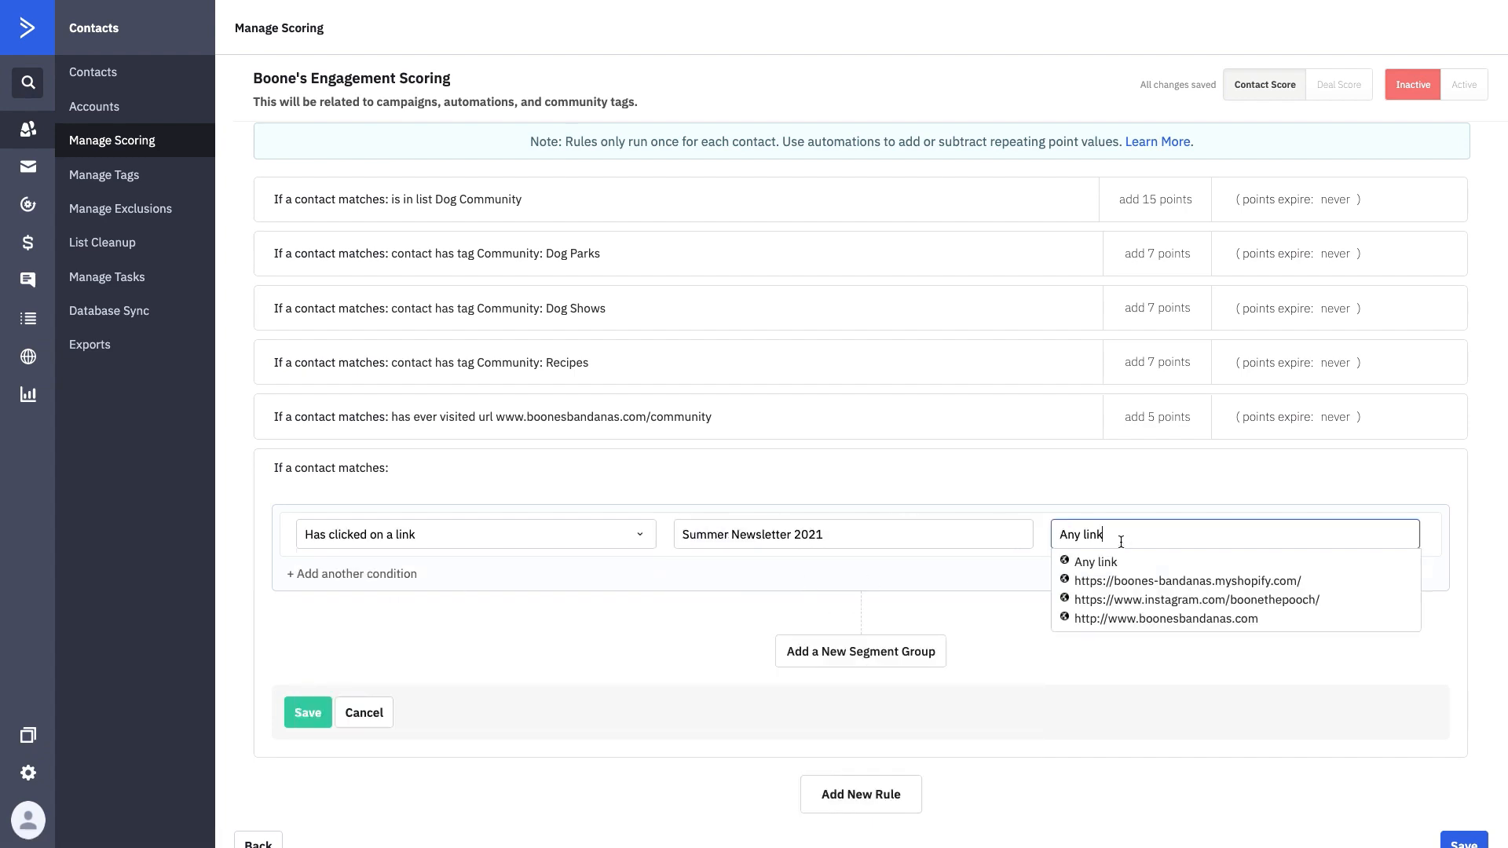
left_click(1138, 581)
left_click(307, 712)
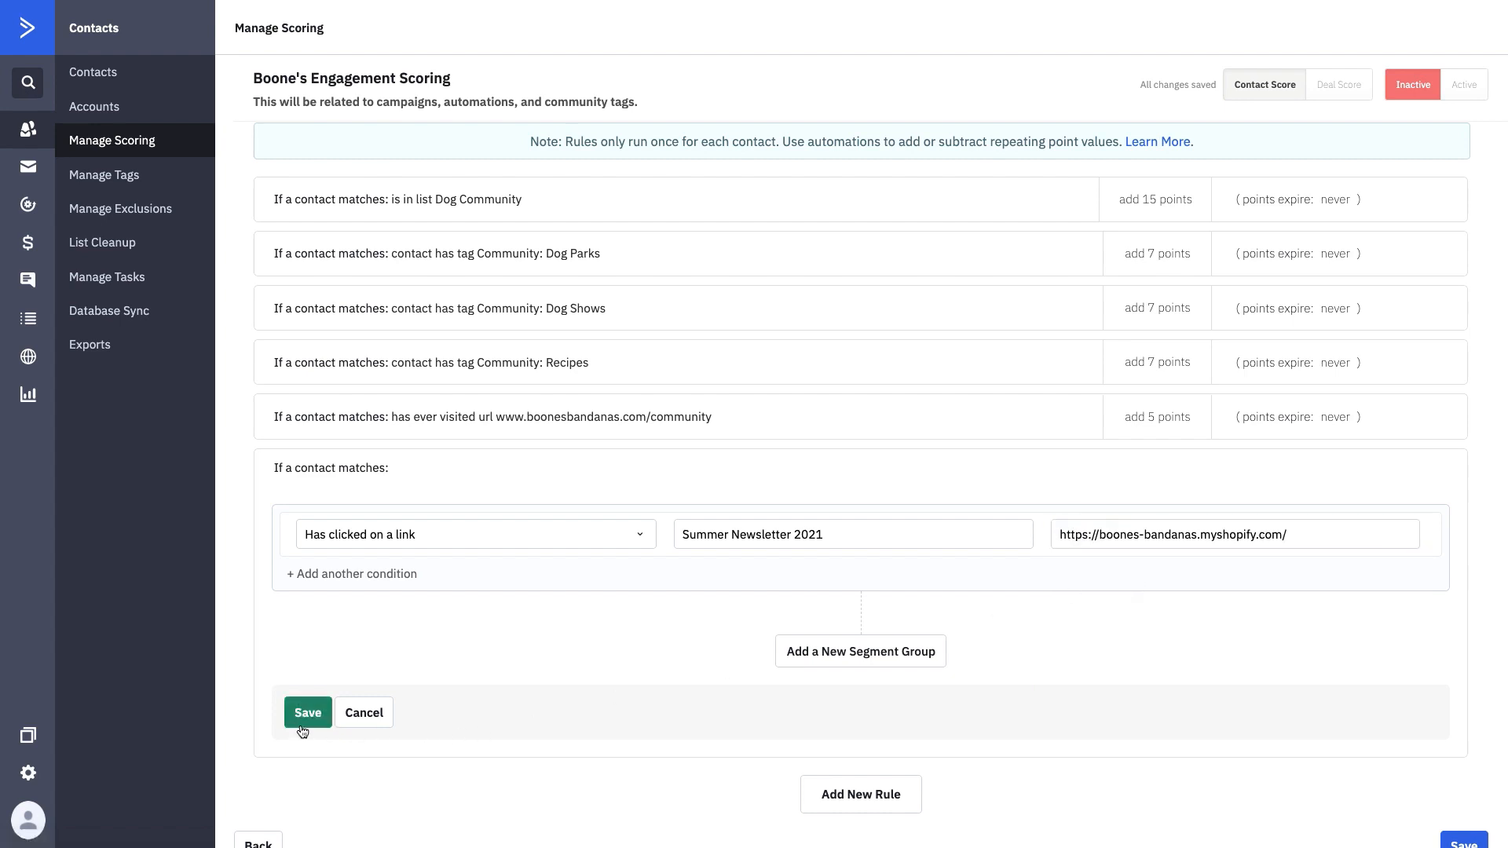
- Set the shop link-click rule to 2 points and save Boone's Engagement Scoring
left_click(1145, 543)
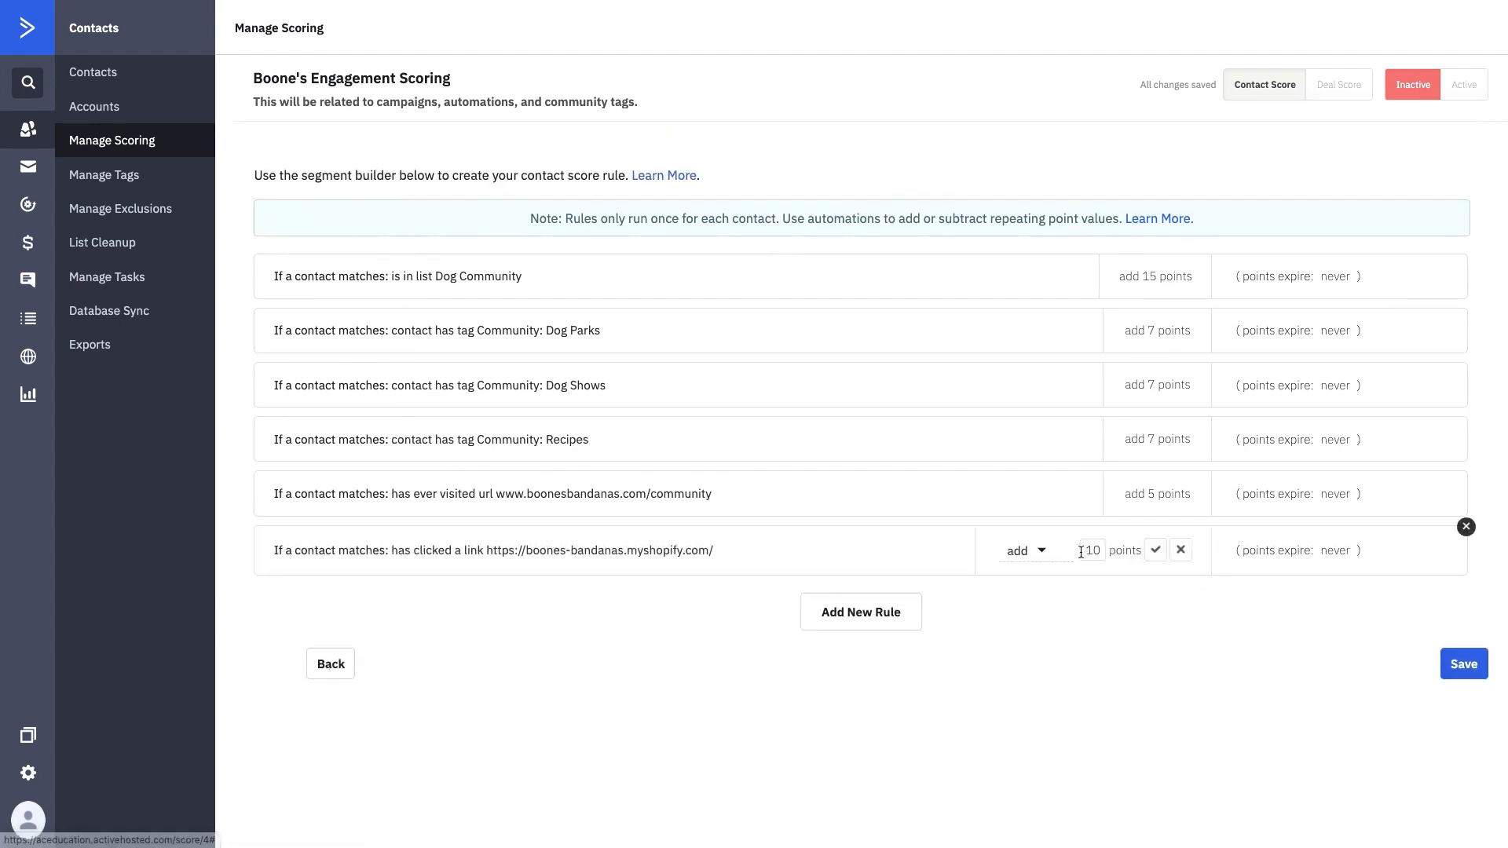
left_click_drag(1101, 551, 1082, 551)
type("2")
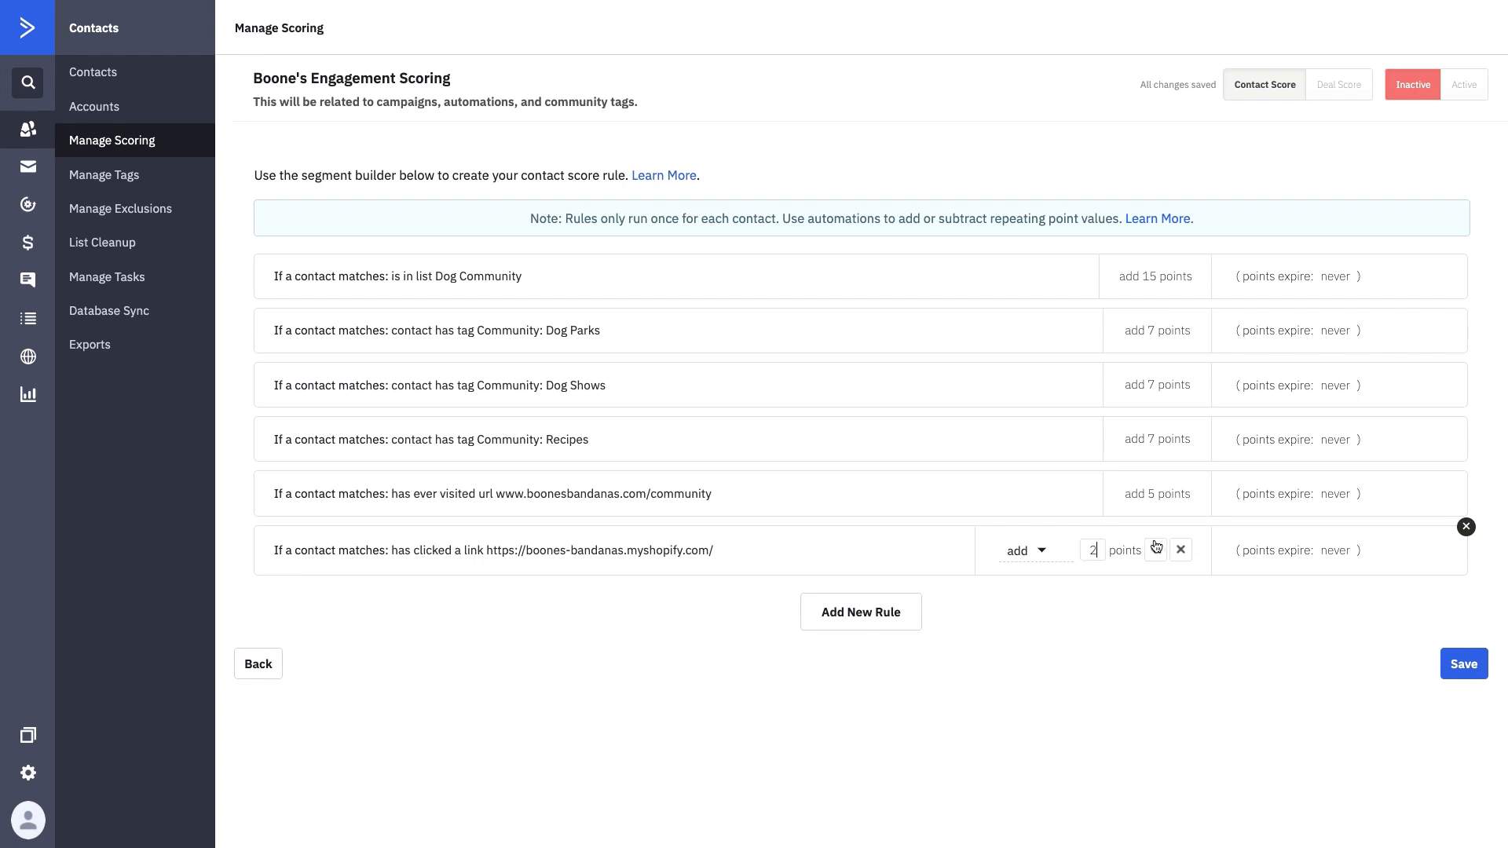
left_click(1155, 550)
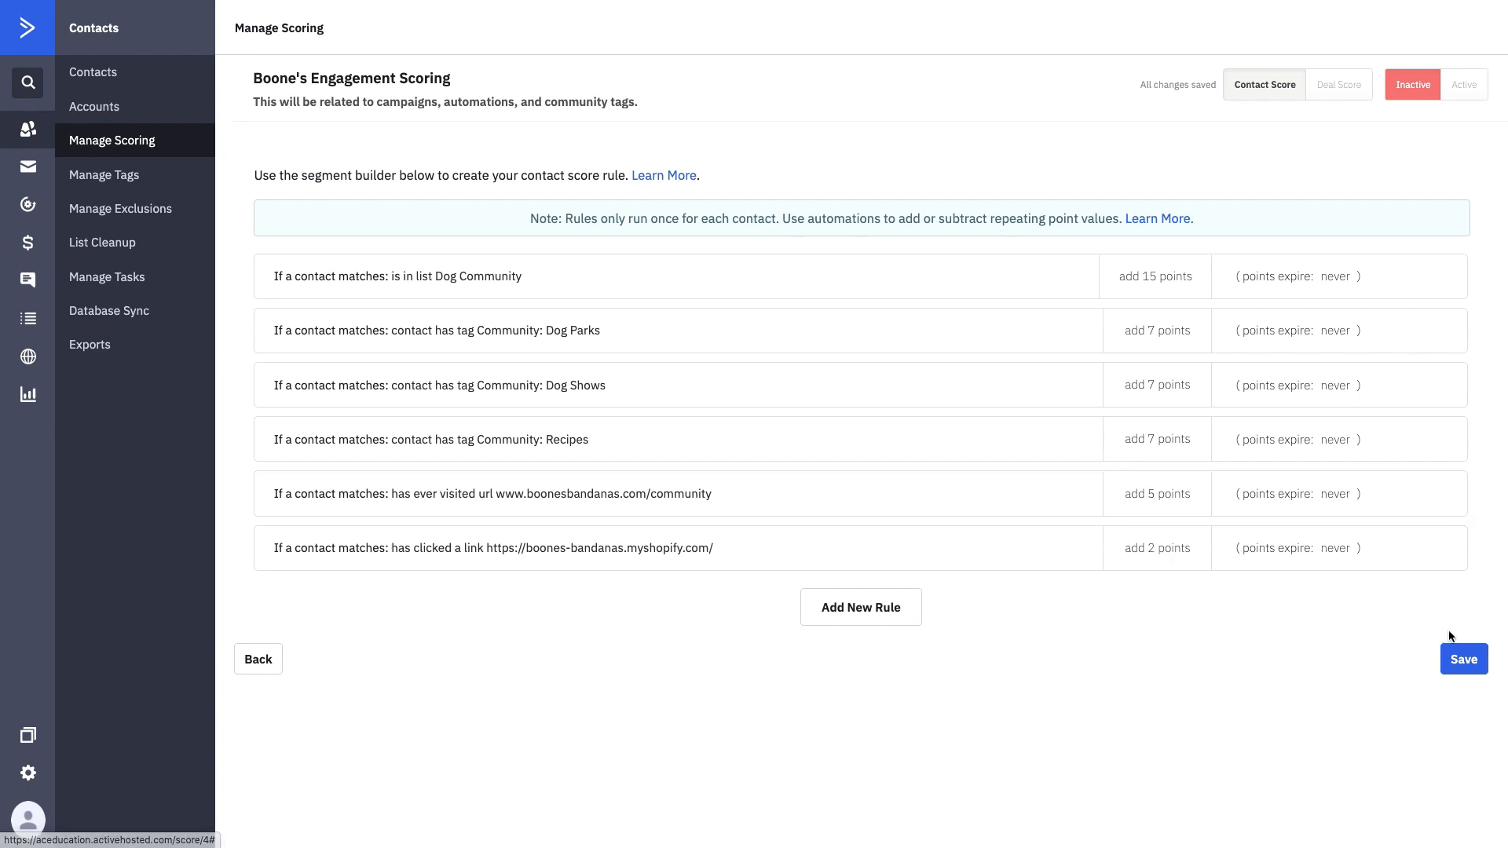
left_click(1468, 658)
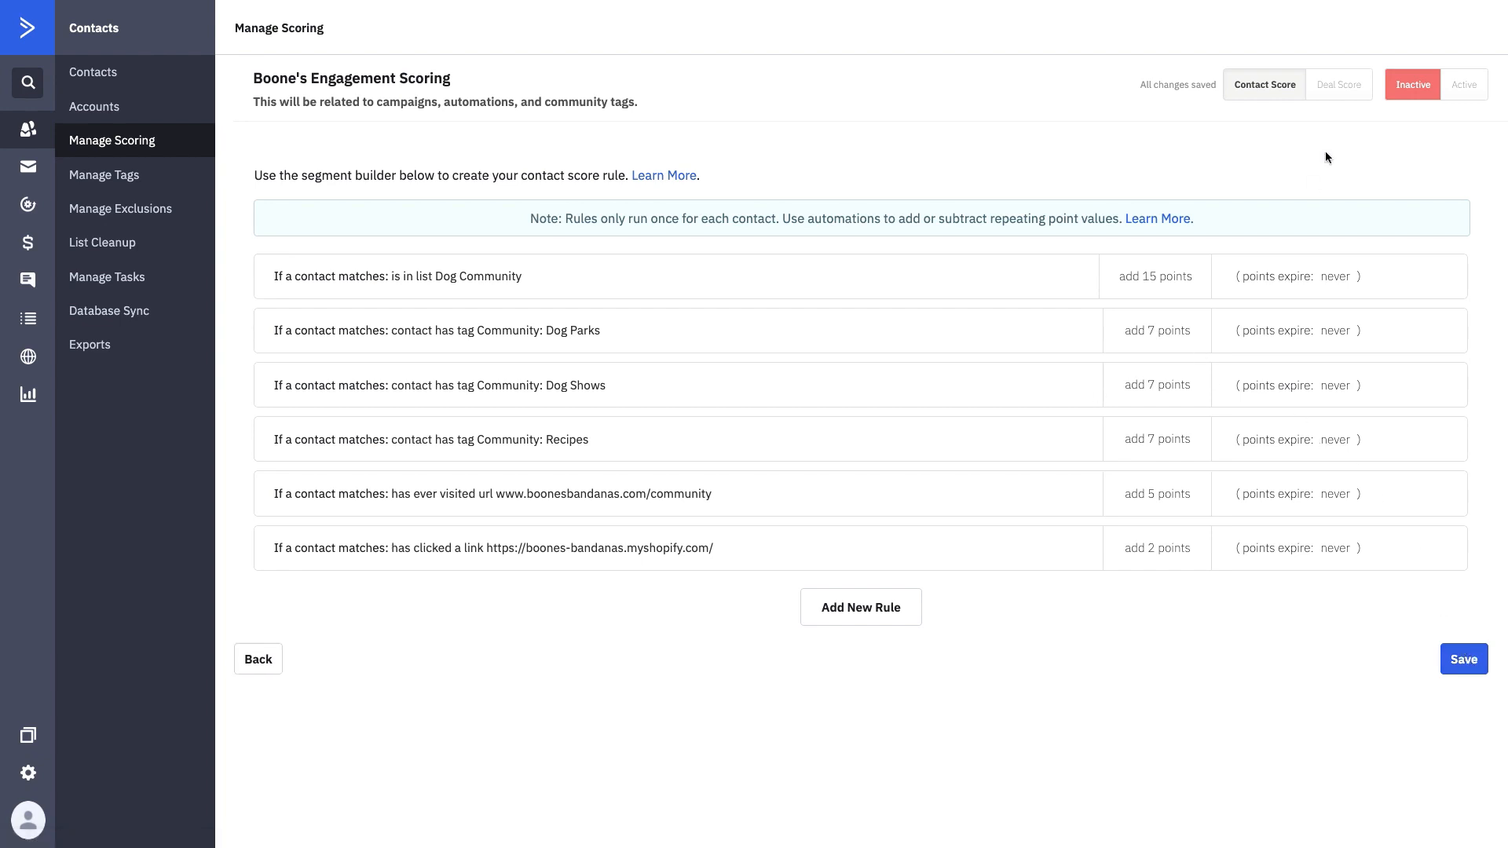
- Switch Boone's Engagement Scoring to Active, noting its rules run once per contact
left_click(1463, 85)
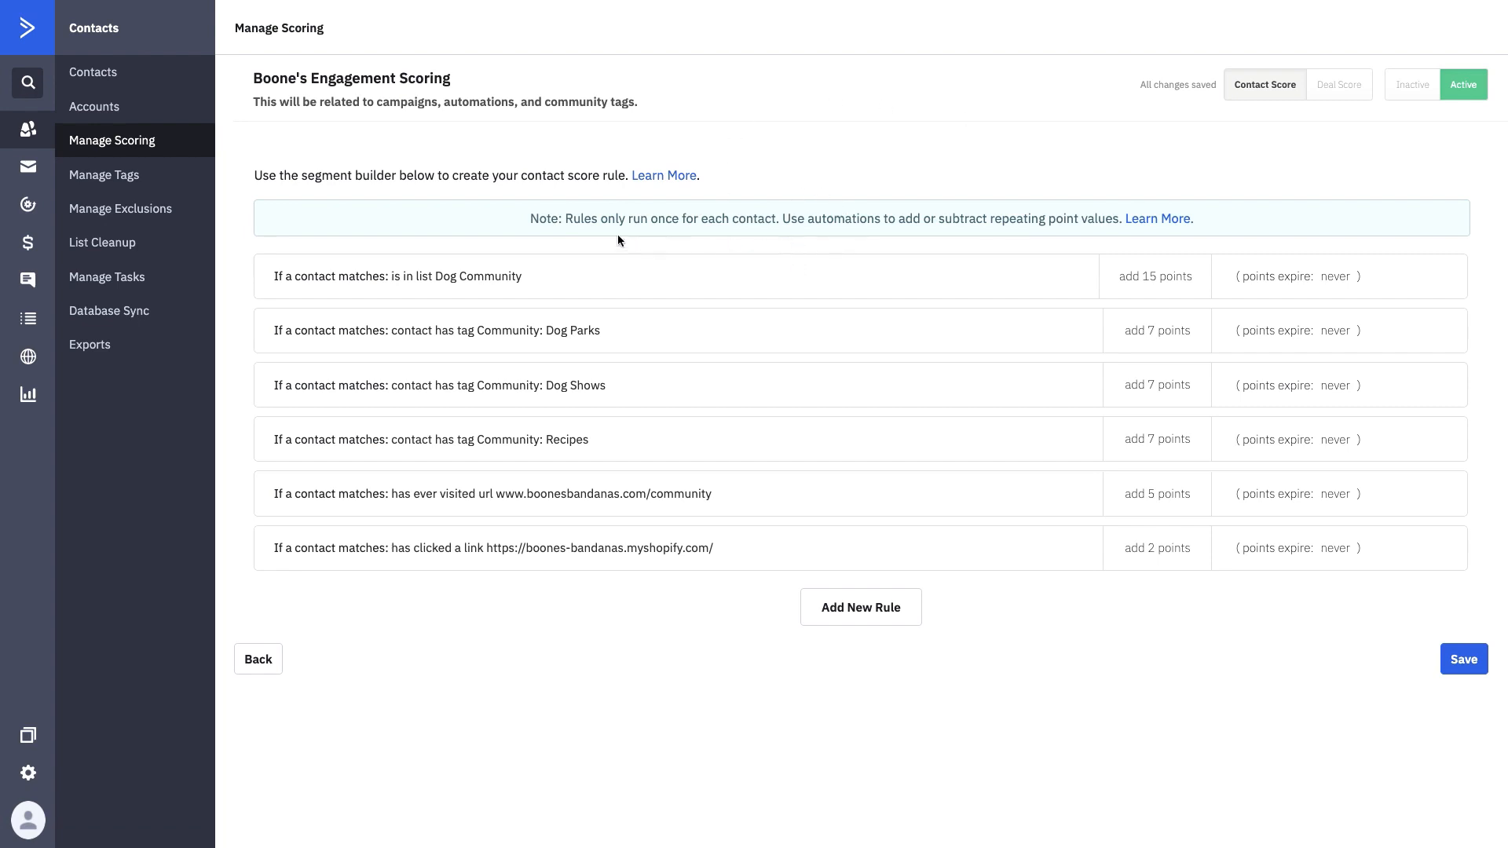
left_click_drag(565, 219, 778, 225)
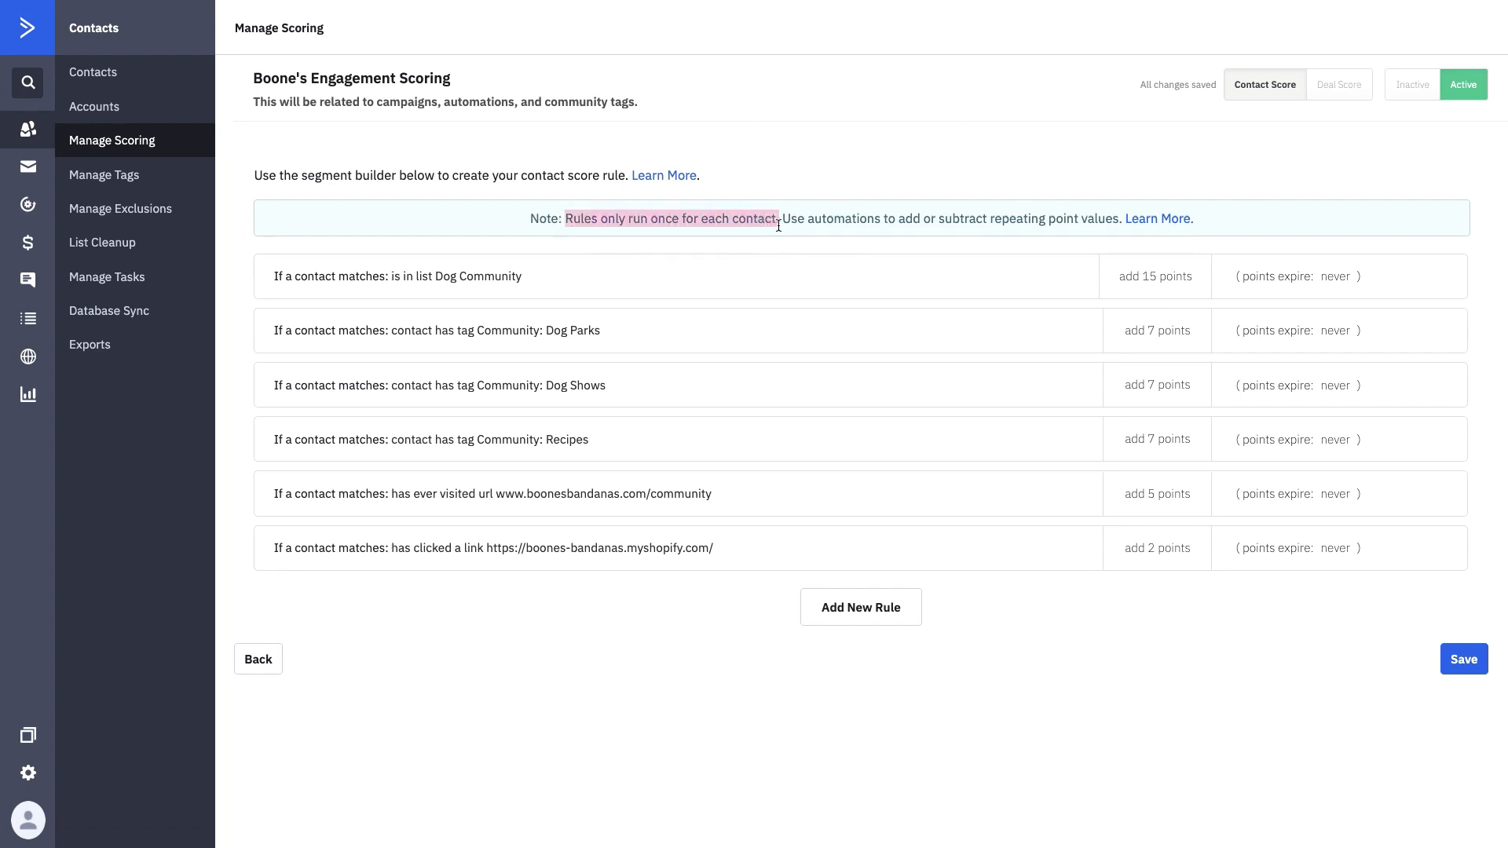